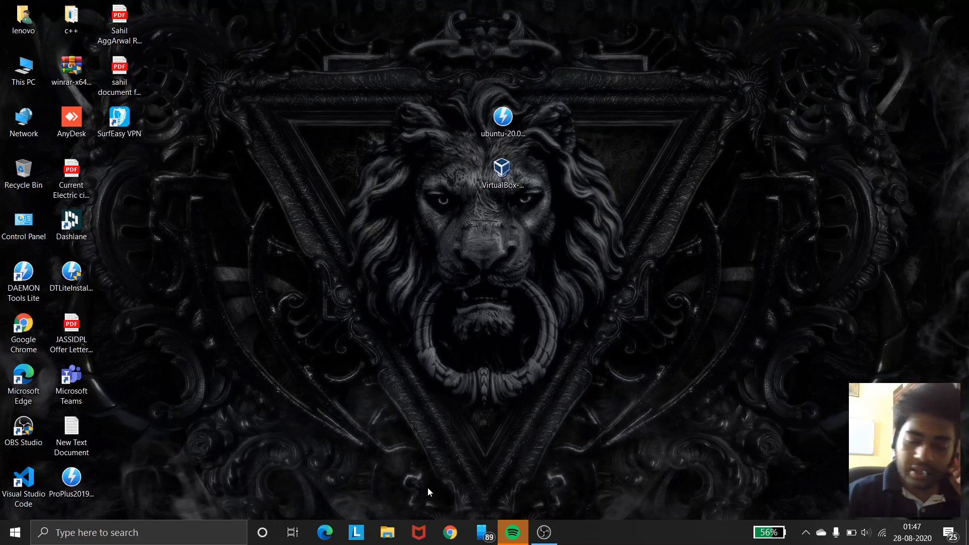
click(437, 528)
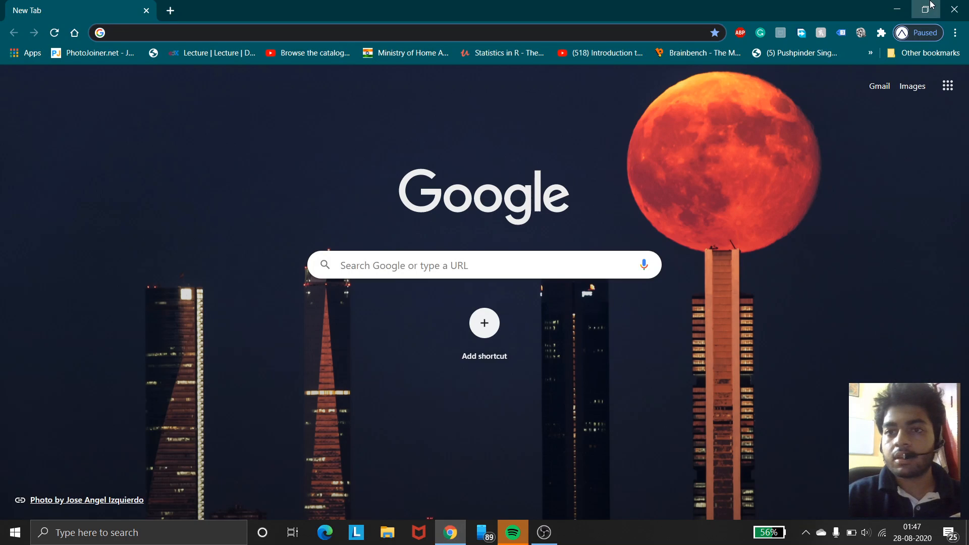
click(931, 5)
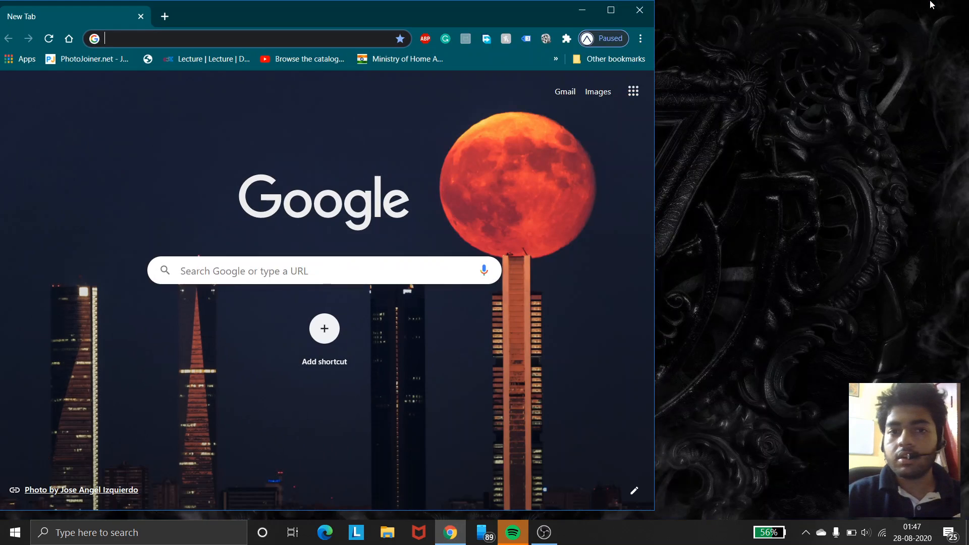
click(638, 10)
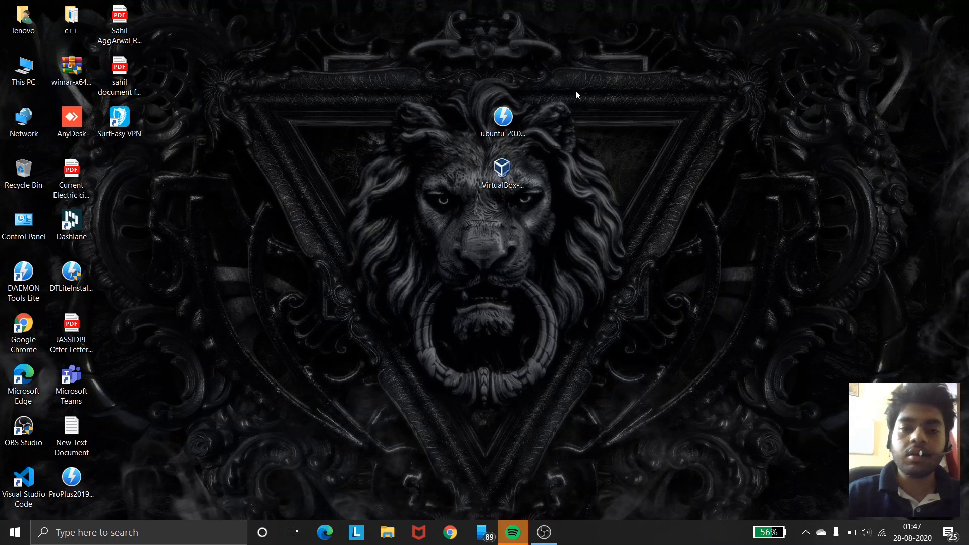
Step: Rearrange the desktop icons, moving the Ubuntu 20.04.1 ISO above the VirtualBox installer
click(521, 119)
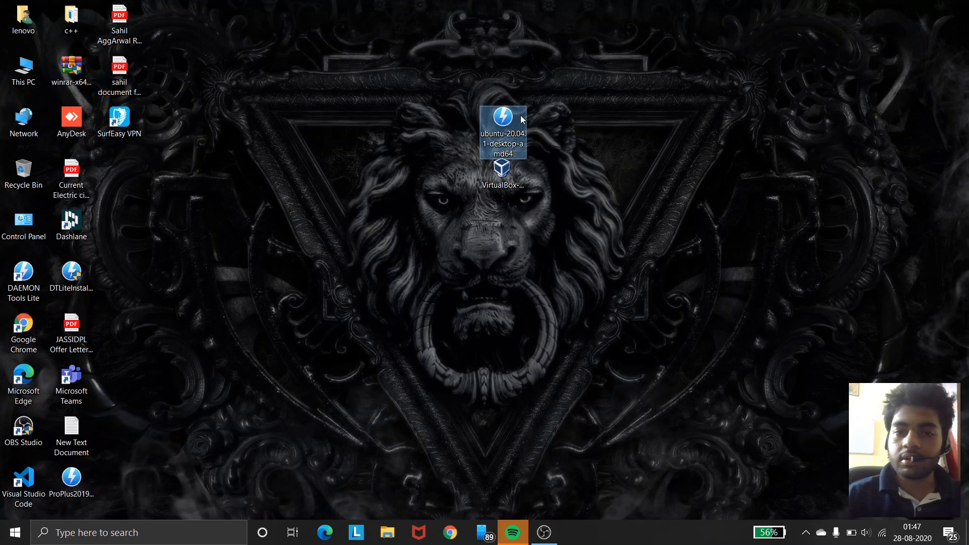
drag(507, 120, 506, 68)
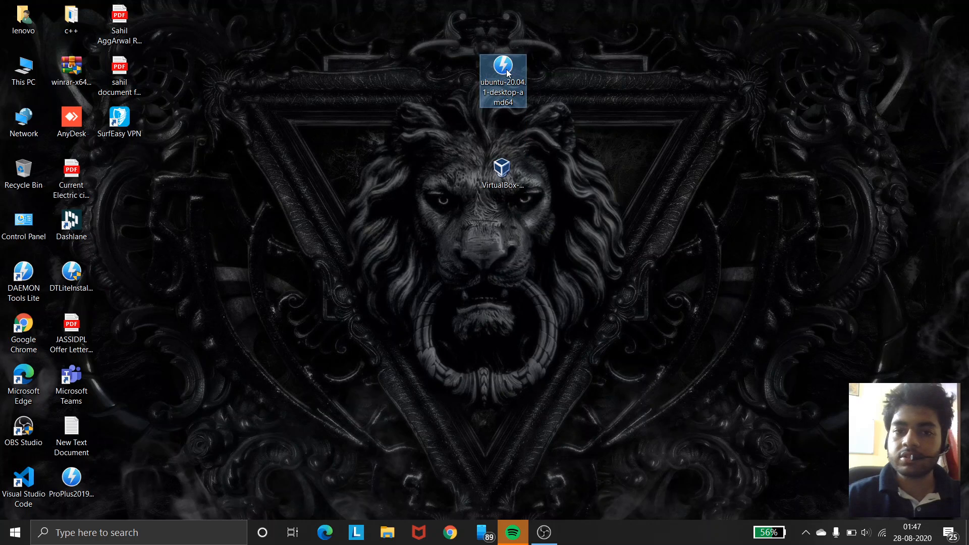
click(503, 184)
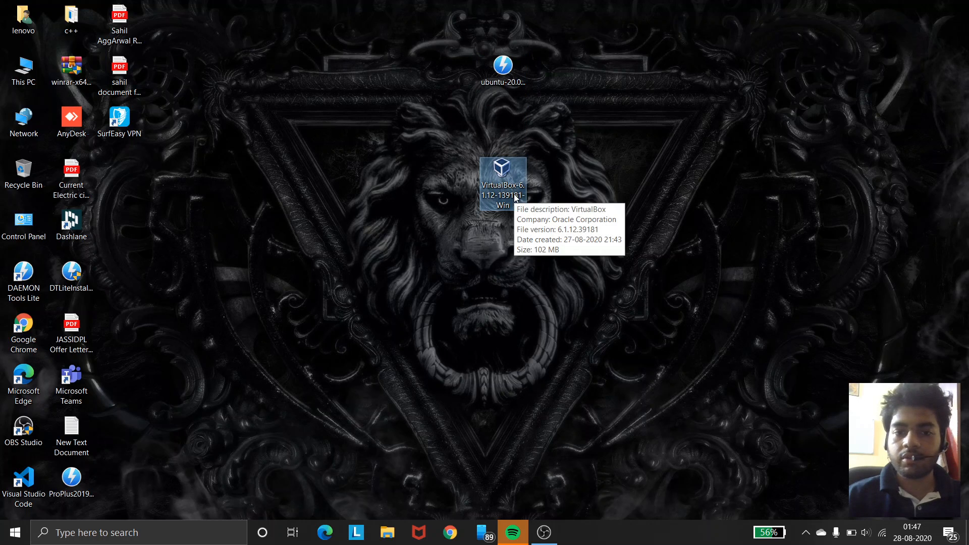
click(557, 171)
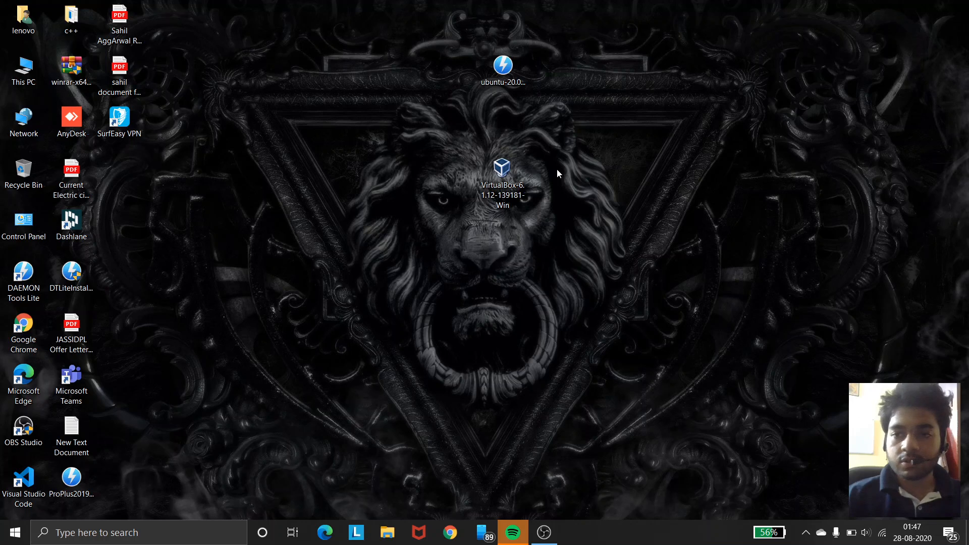
click(517, 80)
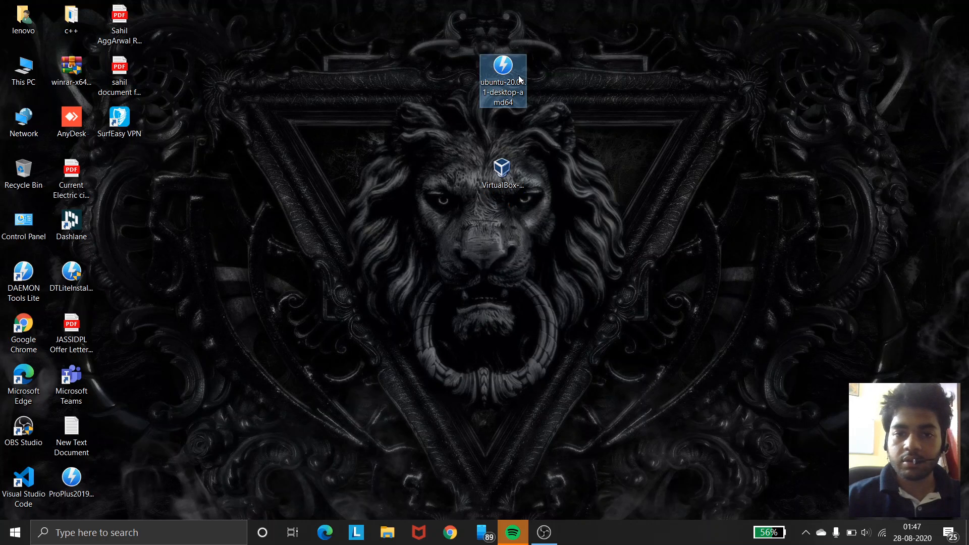
click(579, 135)
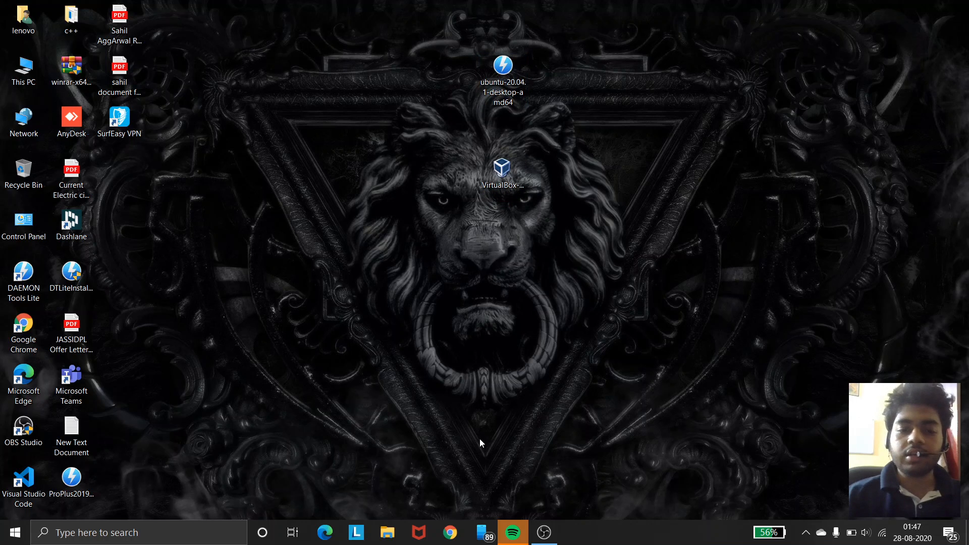
Step: Open the browser maximized and search Google for Ubuntu
click(450, 531)
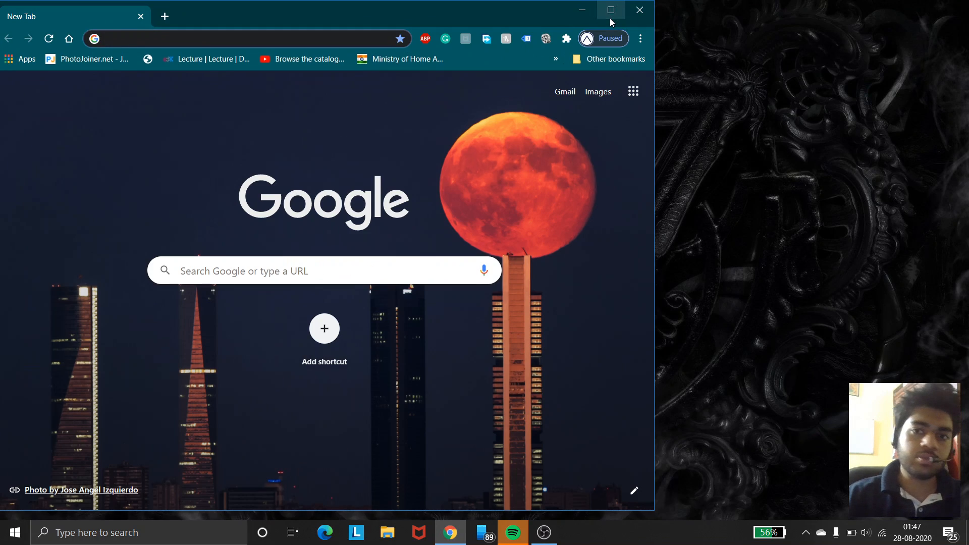
click(610, 23)
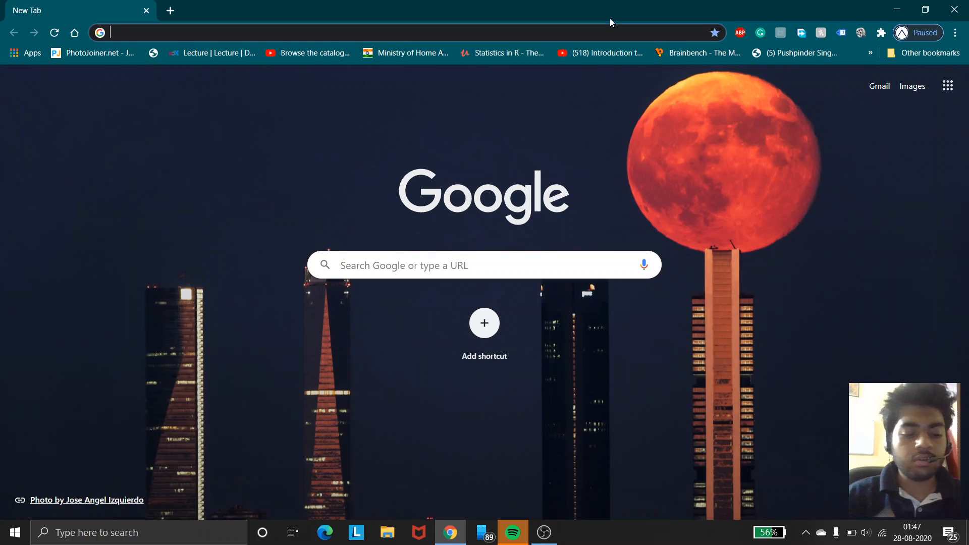
text(Ubuntu)
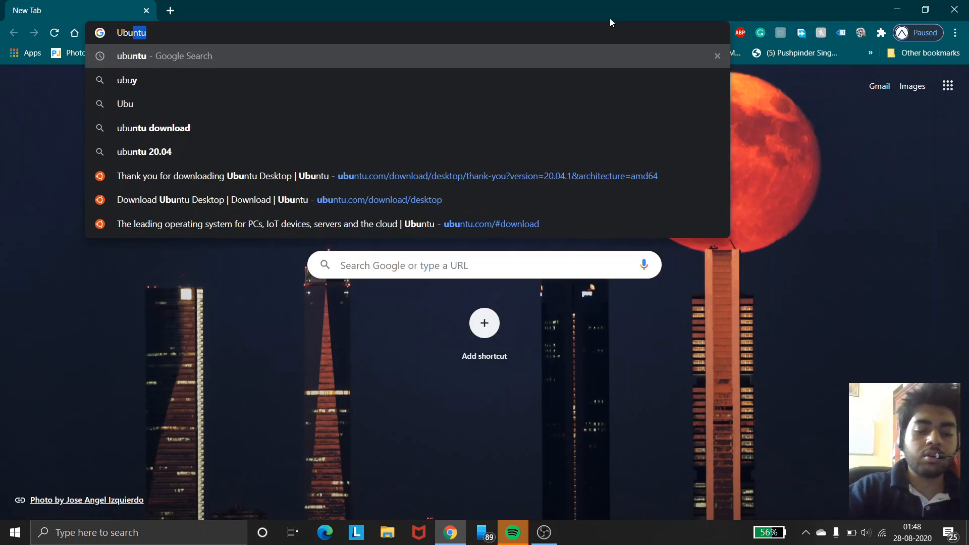
key(Return)
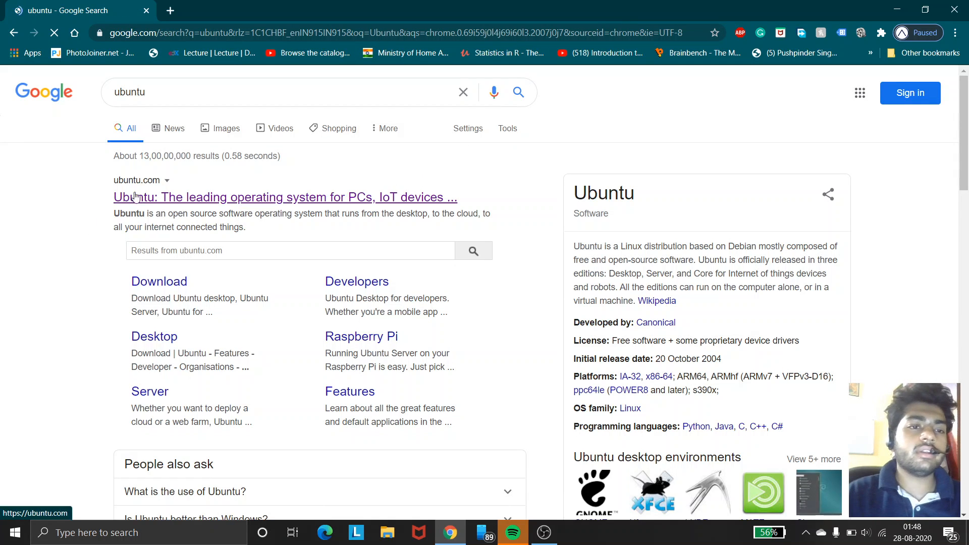
Step: Try to download Ubuntu Desktop 20.04.1 LTS from ubuntu.com, closing the save dialog without saving
click(175, 202)
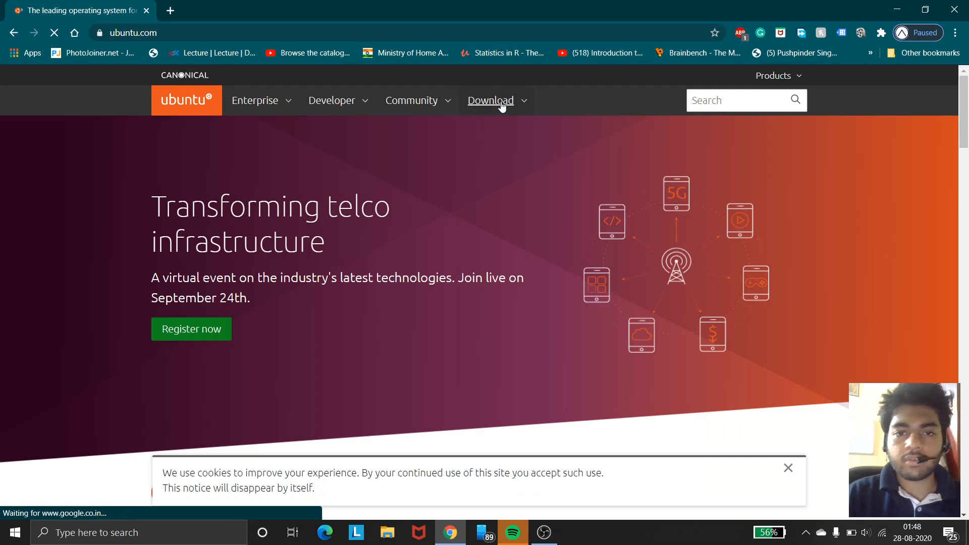
click(502, 105)
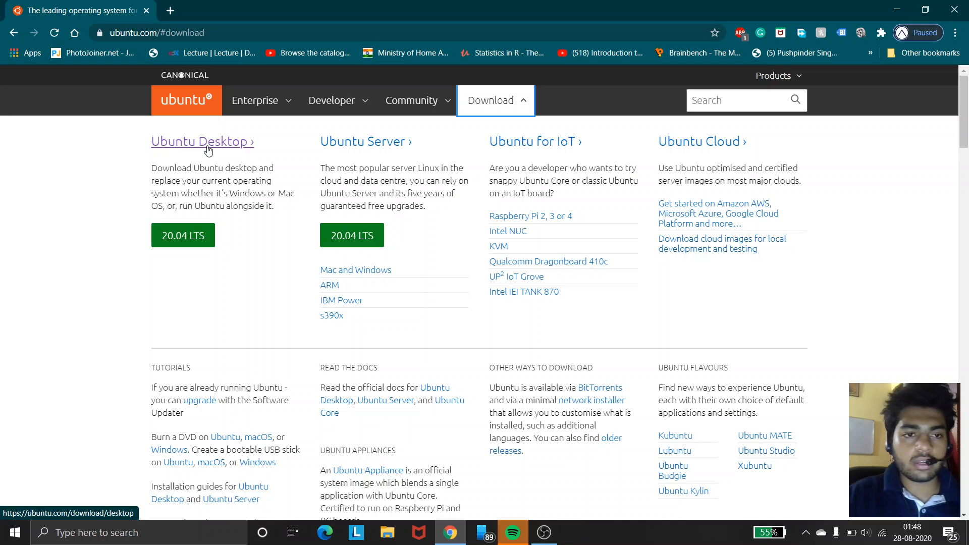
click(208, 143)
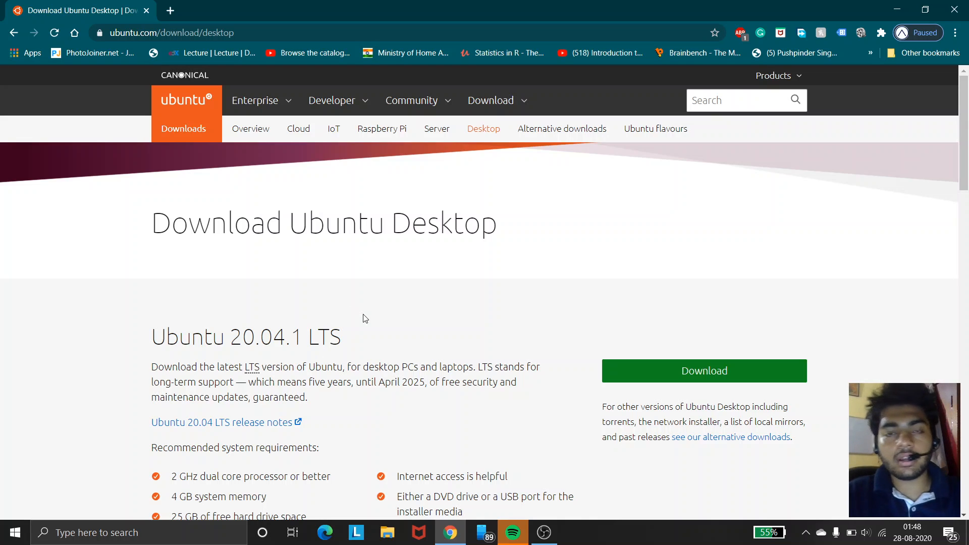
click(685, 374)
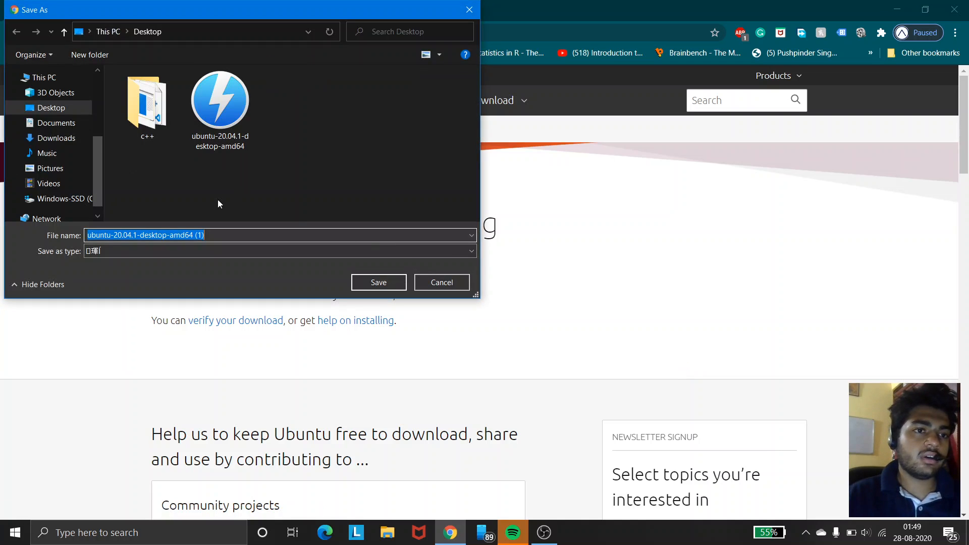
click(62, 108)
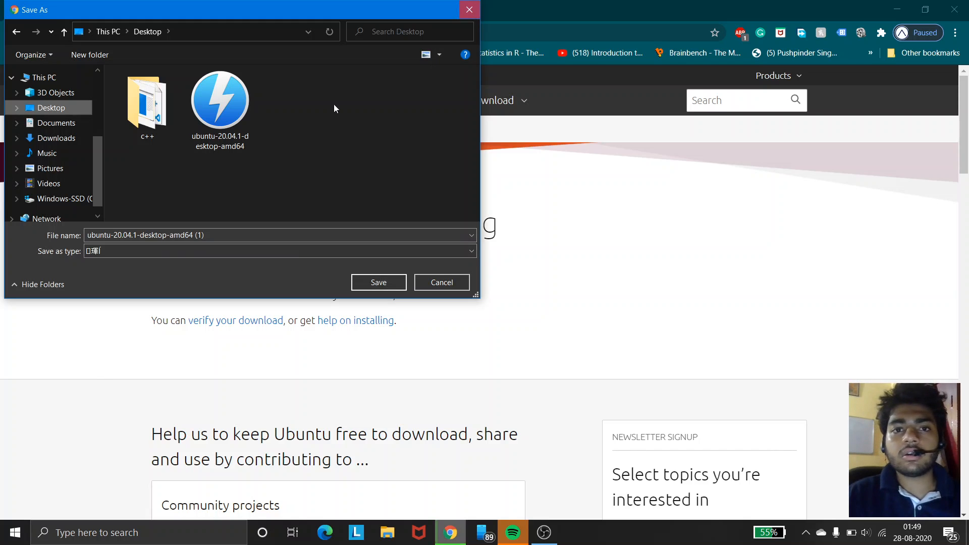
click(472, 5)
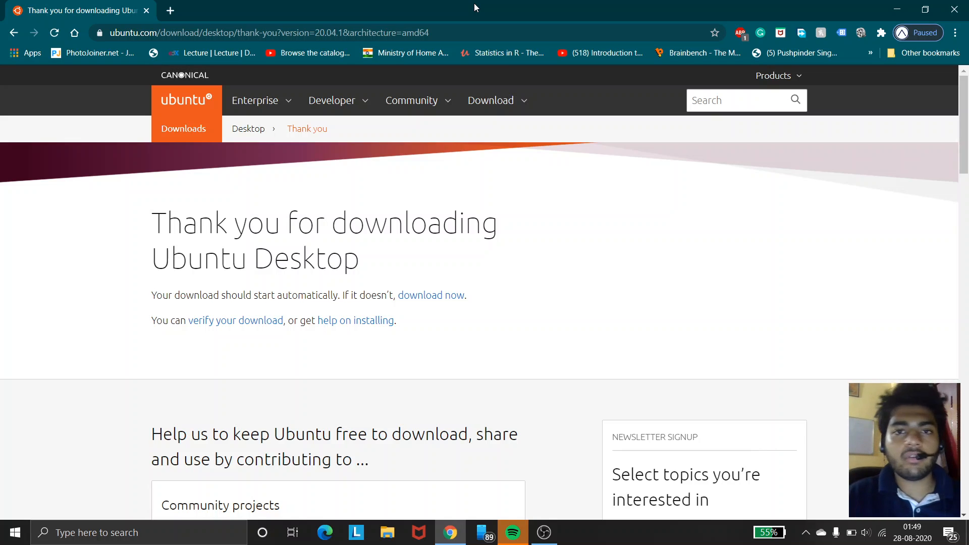
Step: In a new tab, search for virtualbox oracle and open the Oracle VM VirtualBox website
click(170, 10)
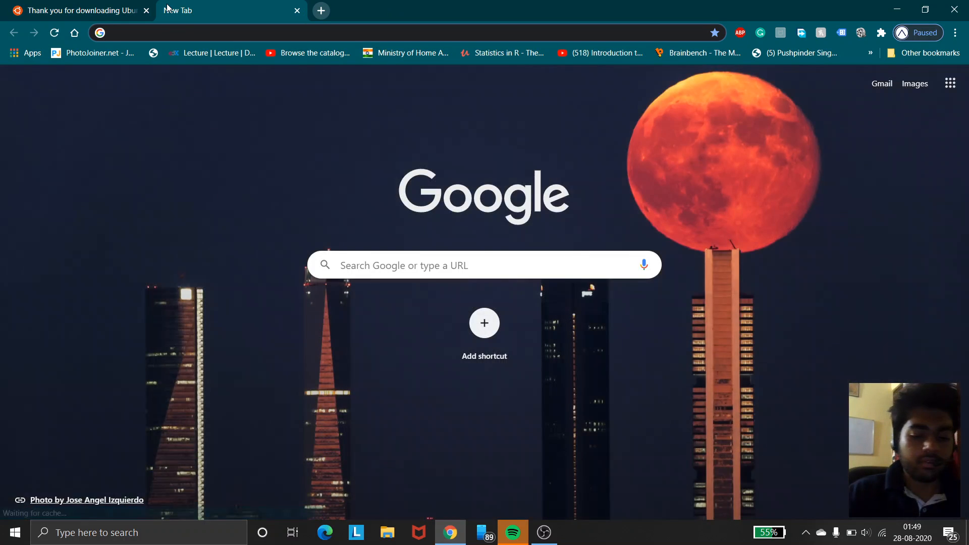
text(vir)
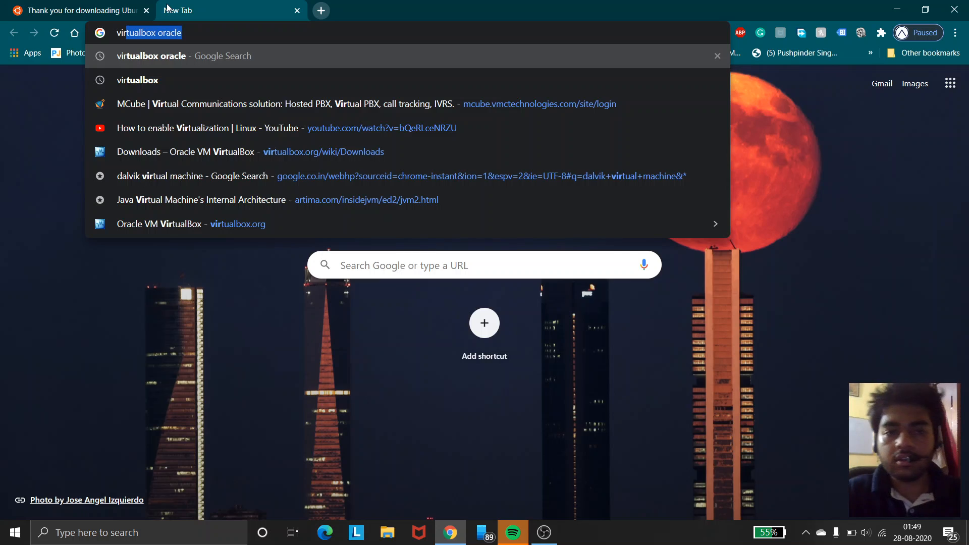
key(Return)
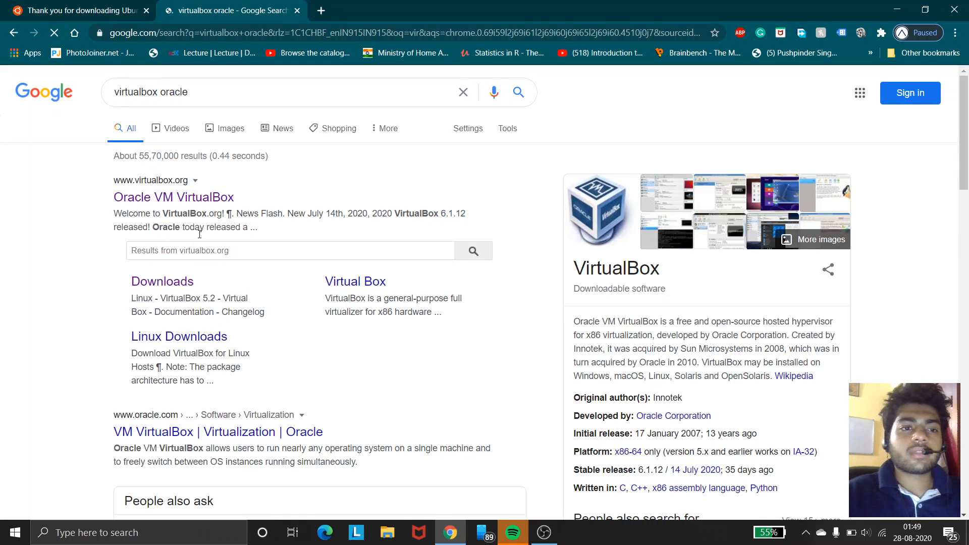
click(206, 199)
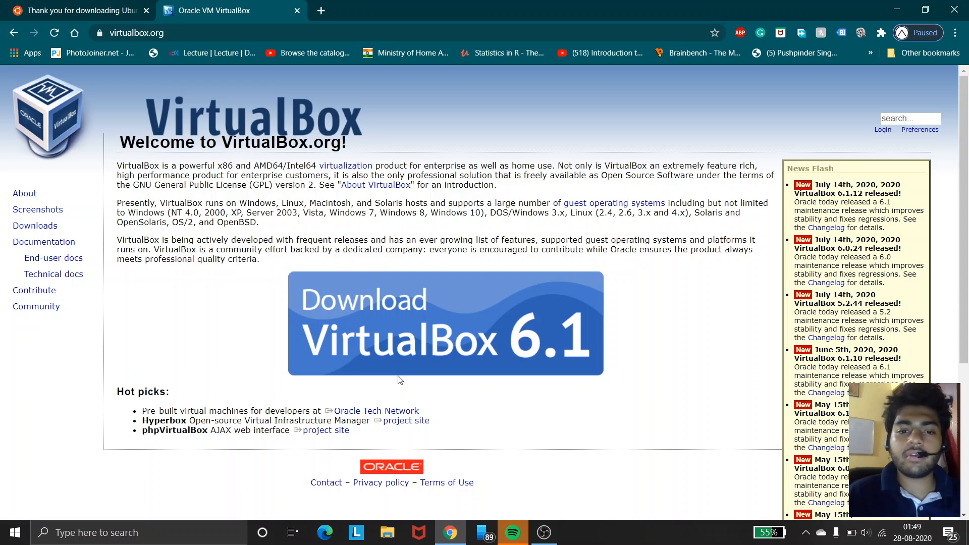
Step: Open the VirtualBox download page and examine the 6.1.12 platform package links
click(409, 352)
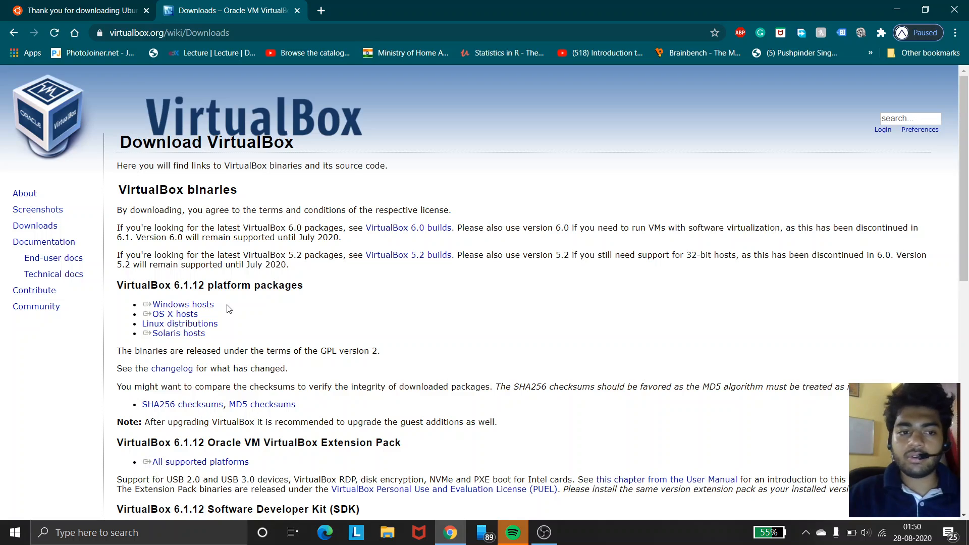
drag(227, 309, 192, 315)
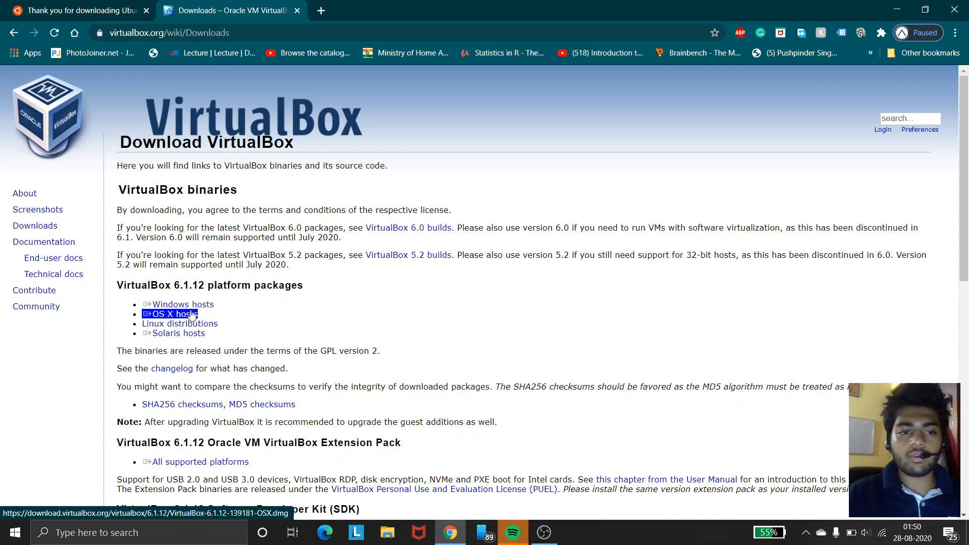
triple_click(186, 325)
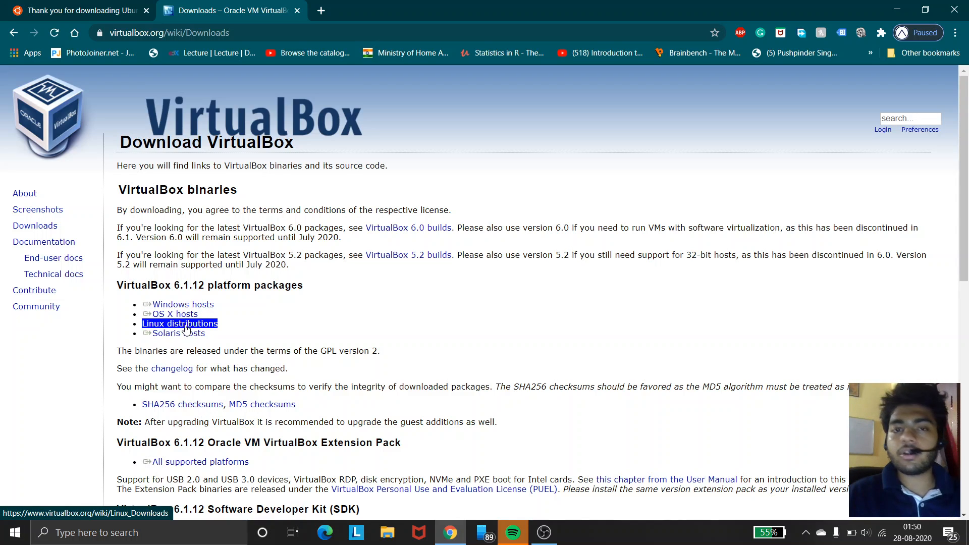
triple_click(188, 315)
triple_click(187, 324)
triple_click(188, 314)
triple_click(190, 308)
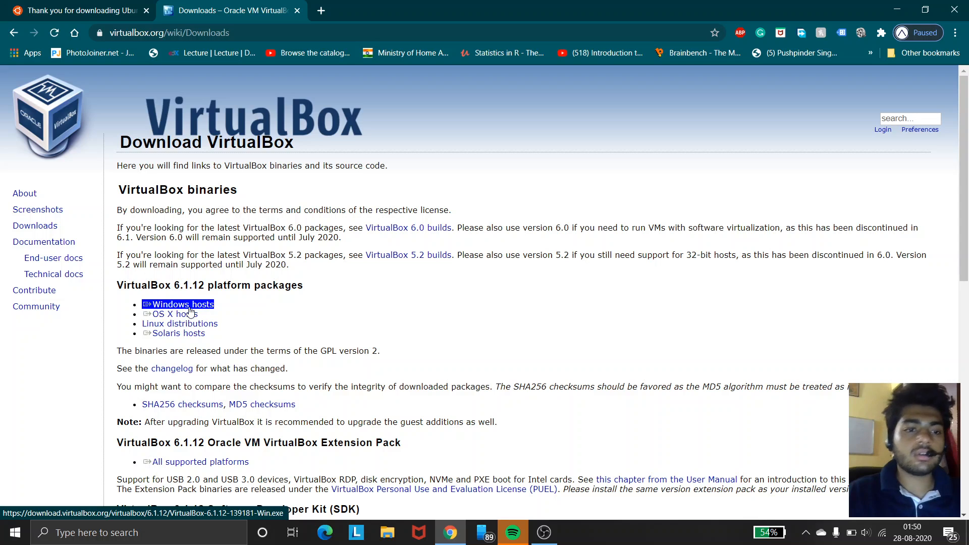
click(189, 309)
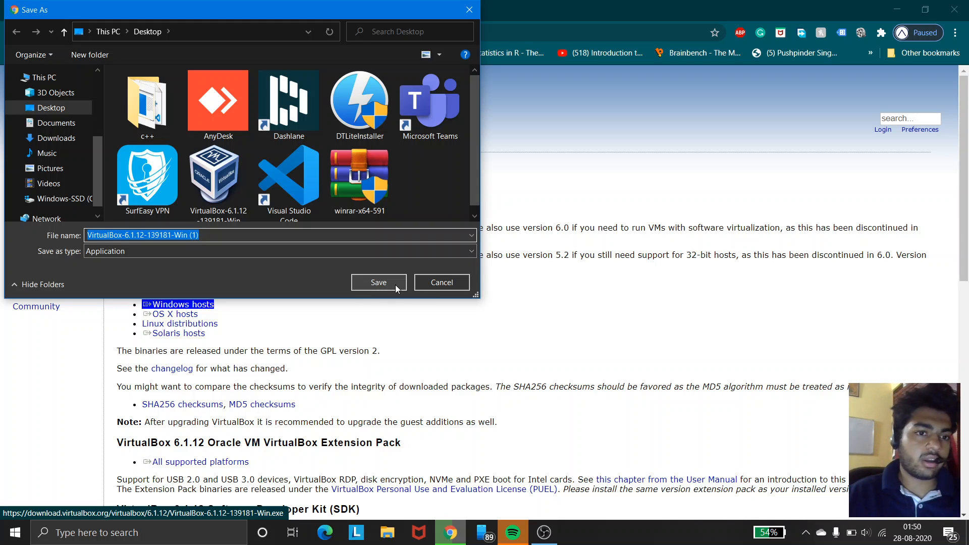
click(438, 288)
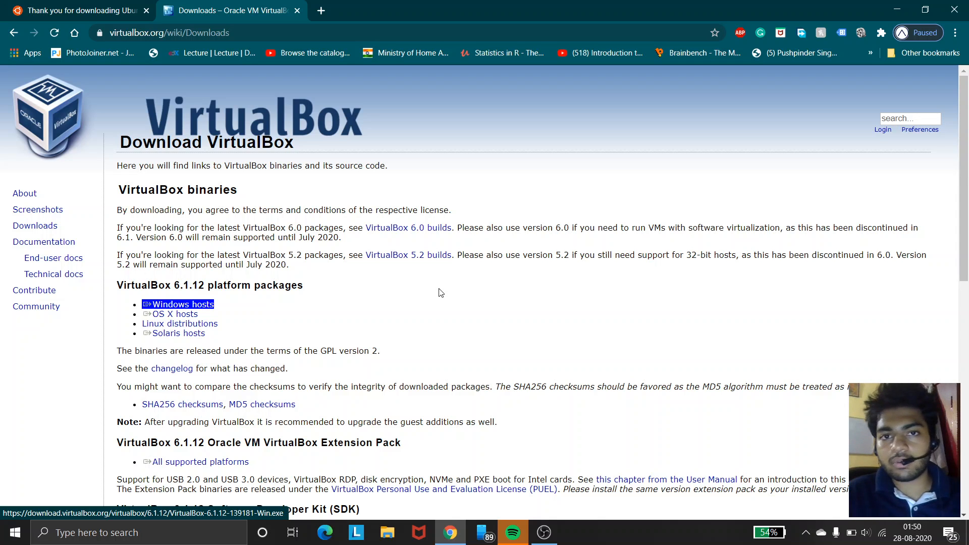
click(441, 293)
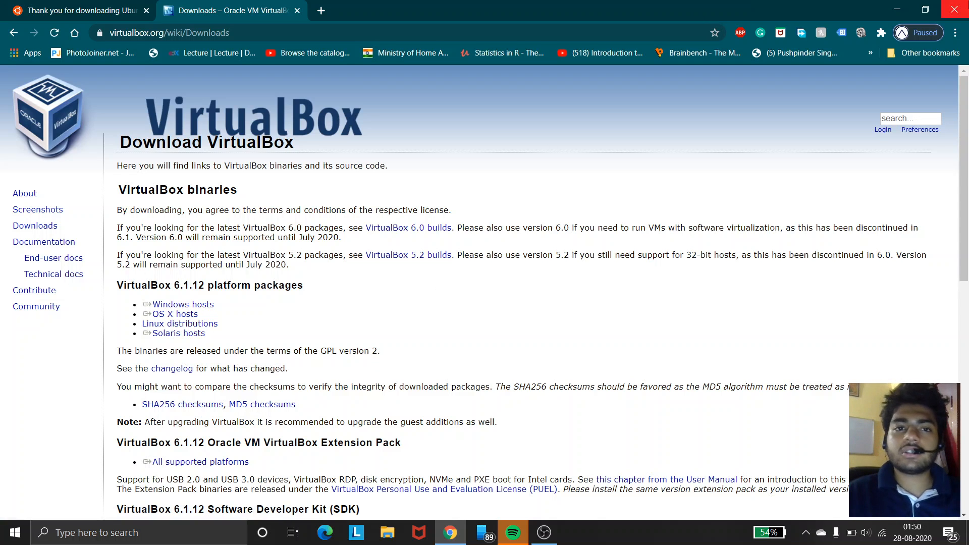
Step: Close the browser and run the VirtualBox 6.1.12 installer, advancing past the setup wizard's welcome page
click(954, 10)
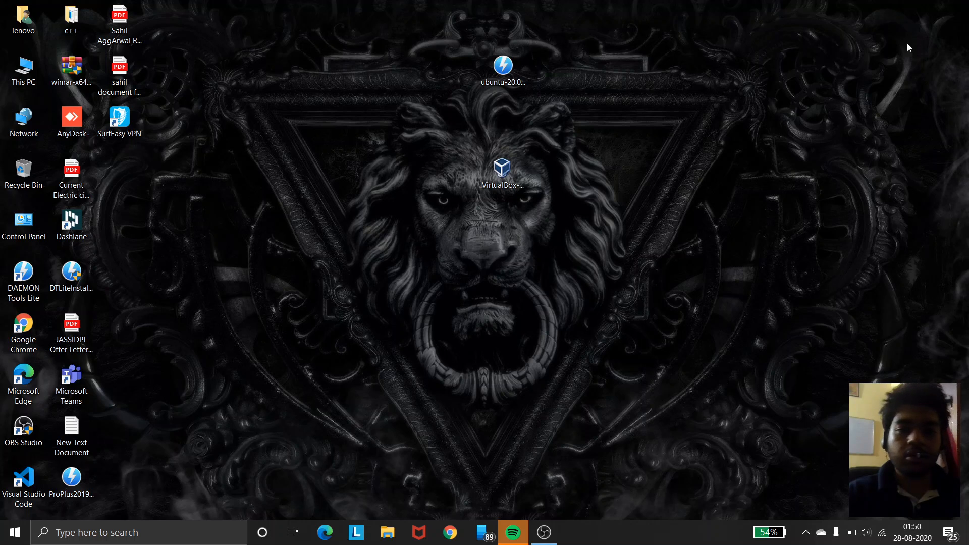
drag(592, 48, 481, 228)
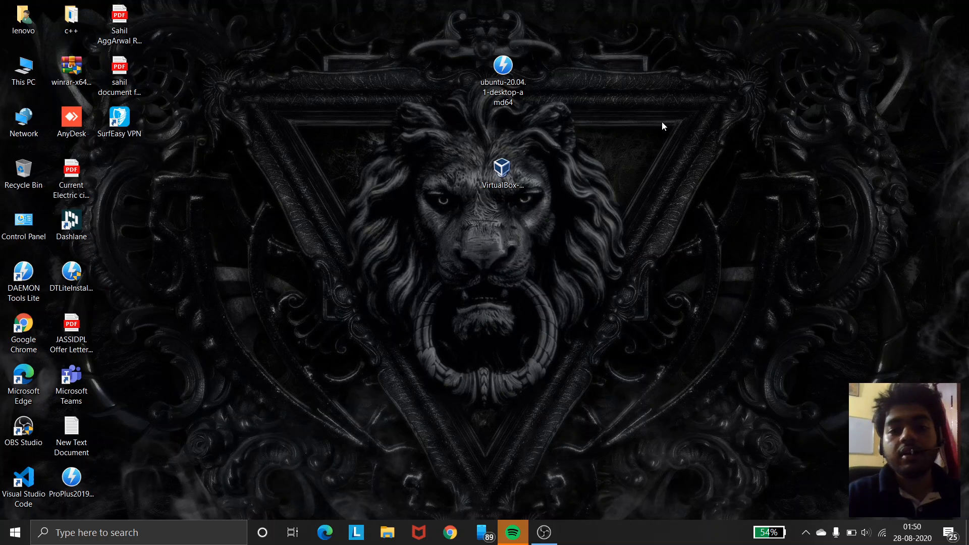
double_click(511, 186)
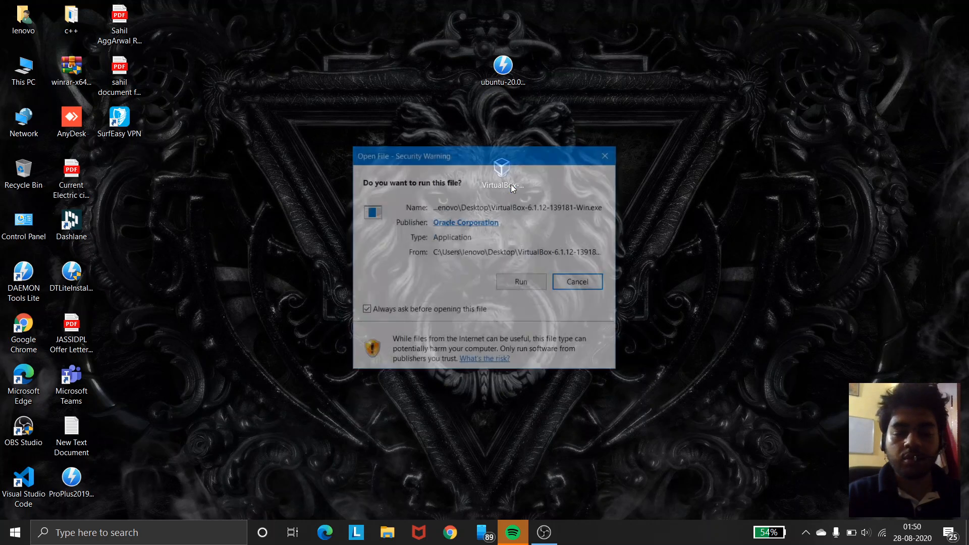
click(511, 285)
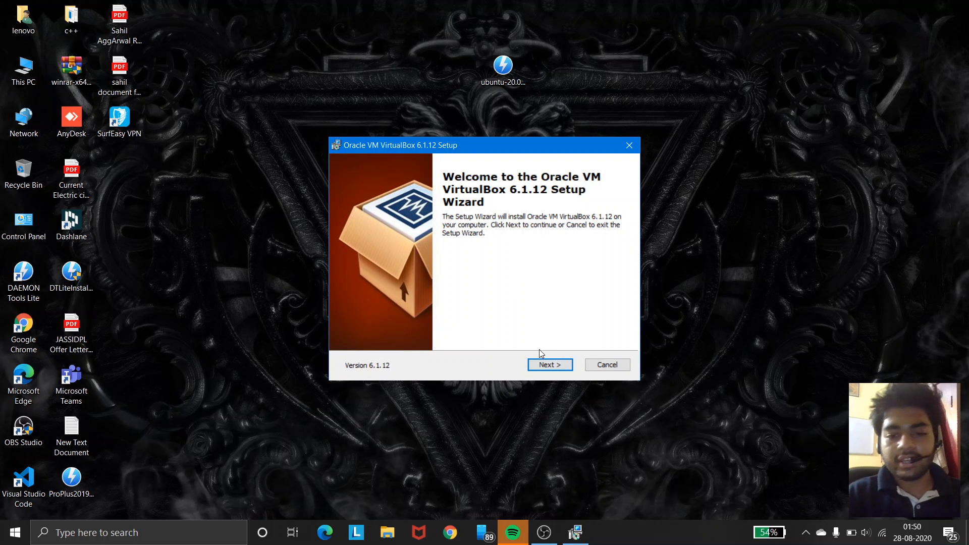
click(545, 365)
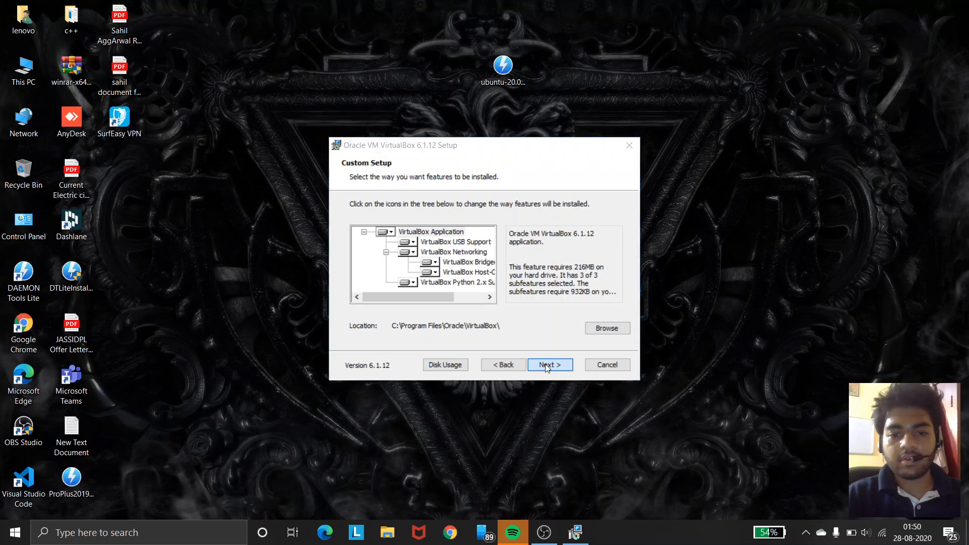
Step: Install VirtualBox 6.1.12 with the default features and finish the setup wizard, launching VirtualBox afterwards
click(545, 366)
click(545, 366)
click(545, 365)
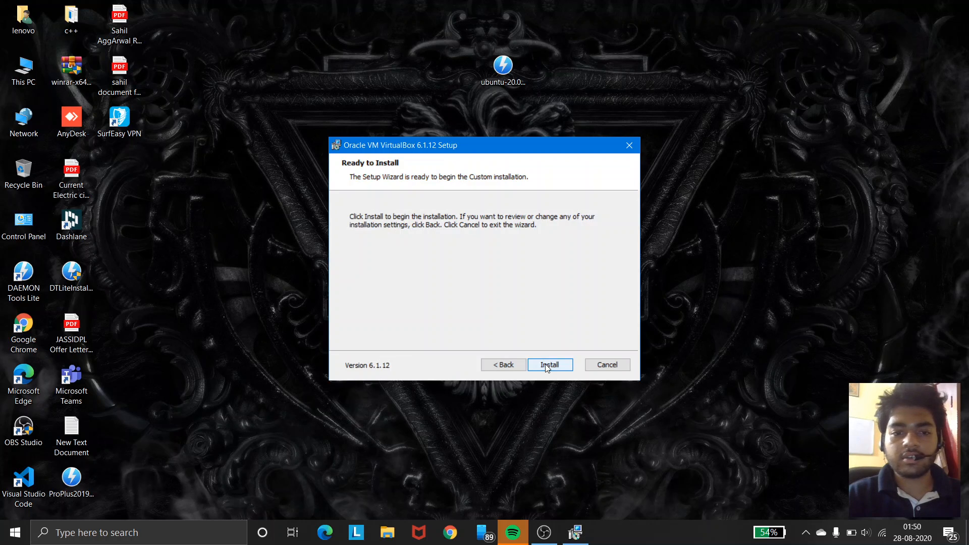
click(545, 365)
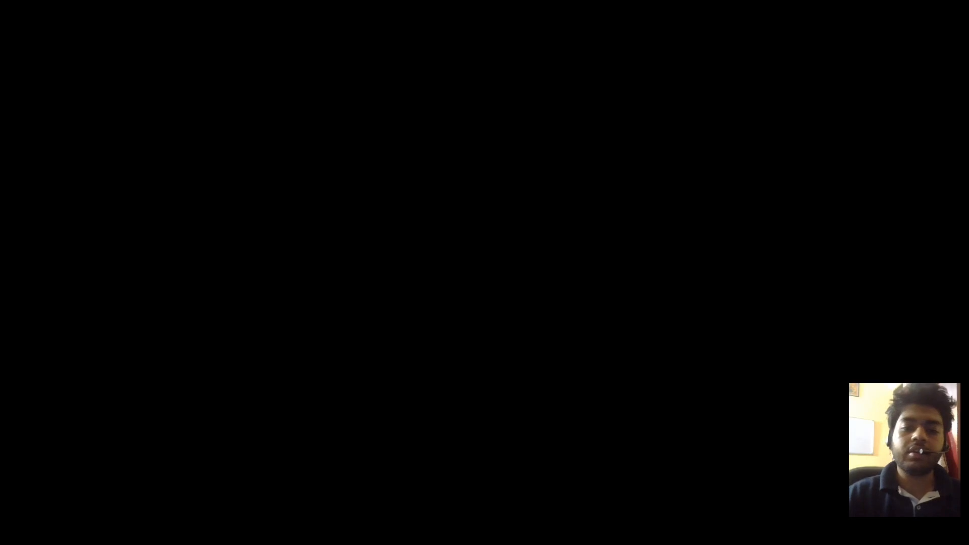
click(458, 354)
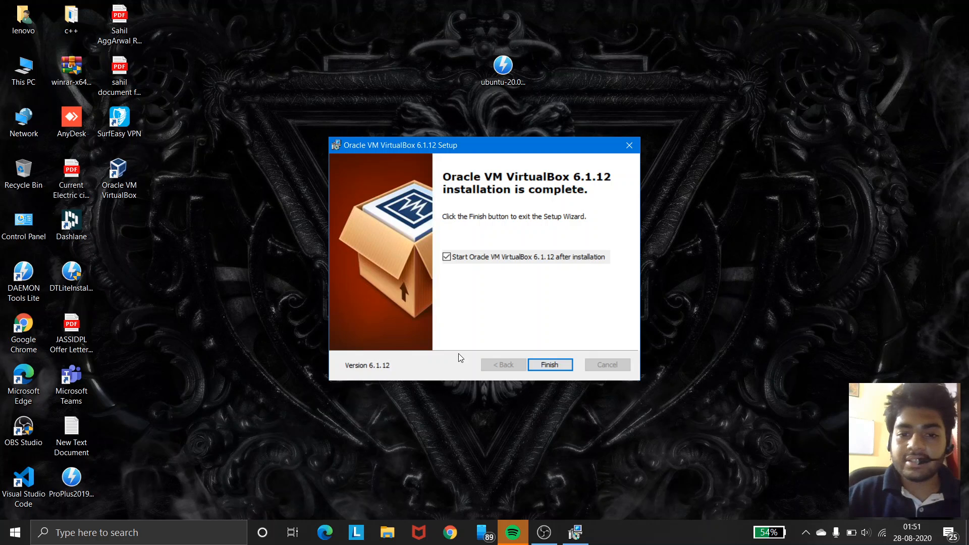
click(552, 360)
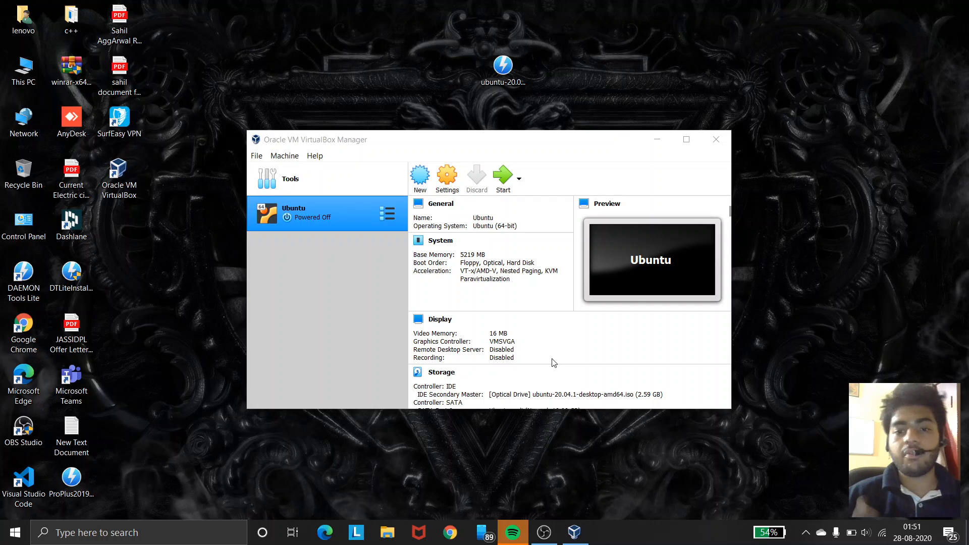
Step: Open Task Manager and examine the CPU and memory performance of the computer
click(656, 137)
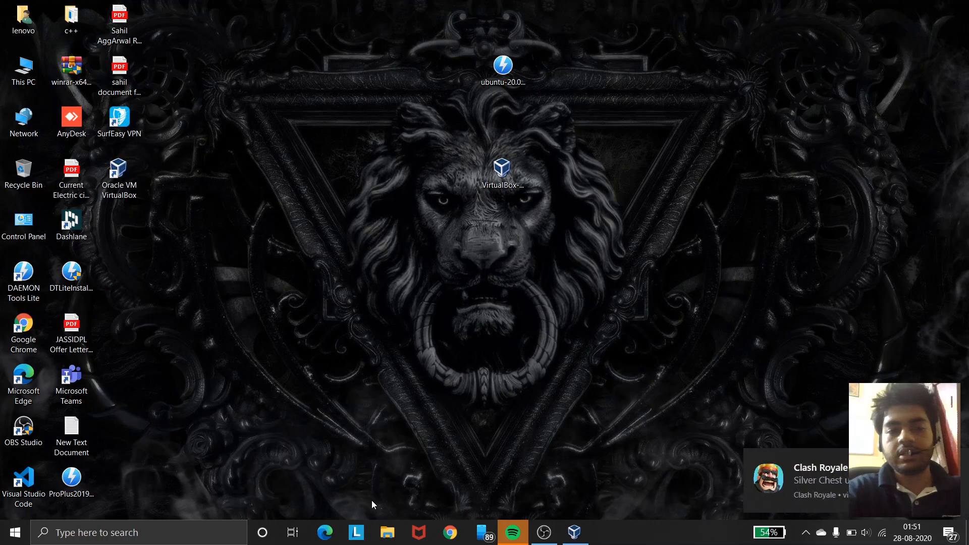
right_click(659, 526)
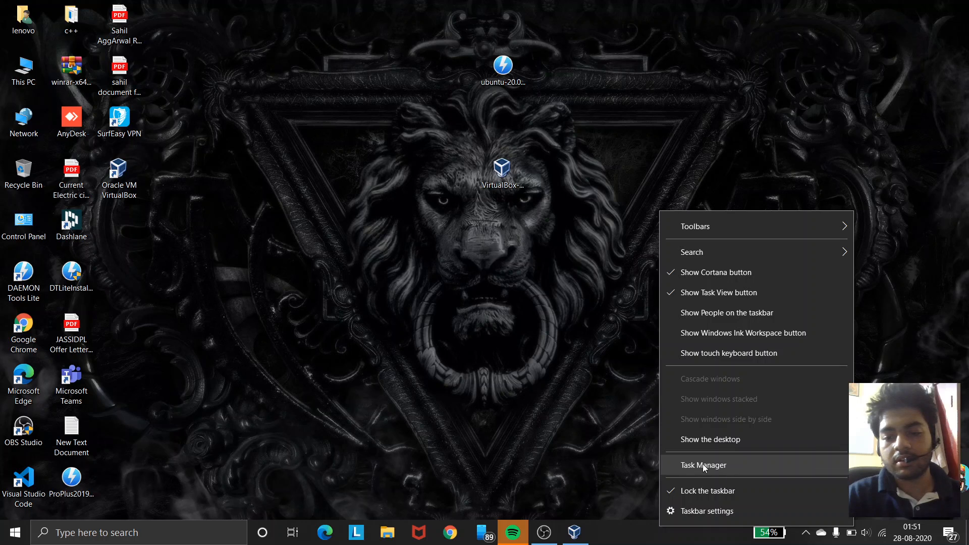
click(716, 468)
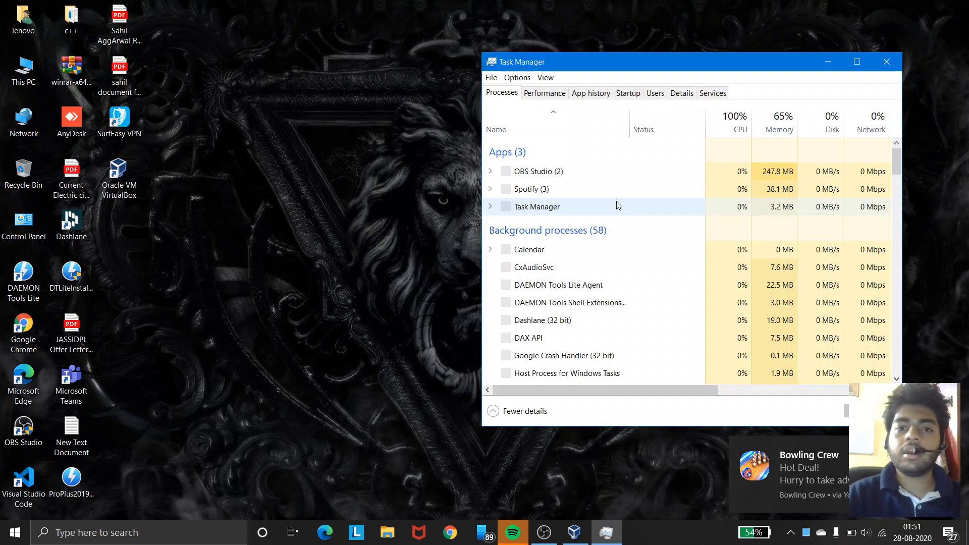
click(545, 94)
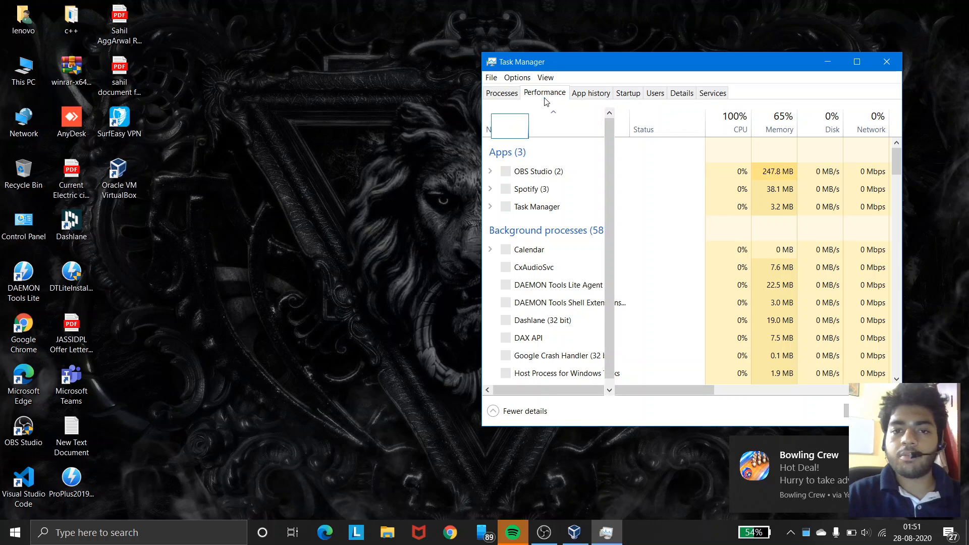
click(546, 121)
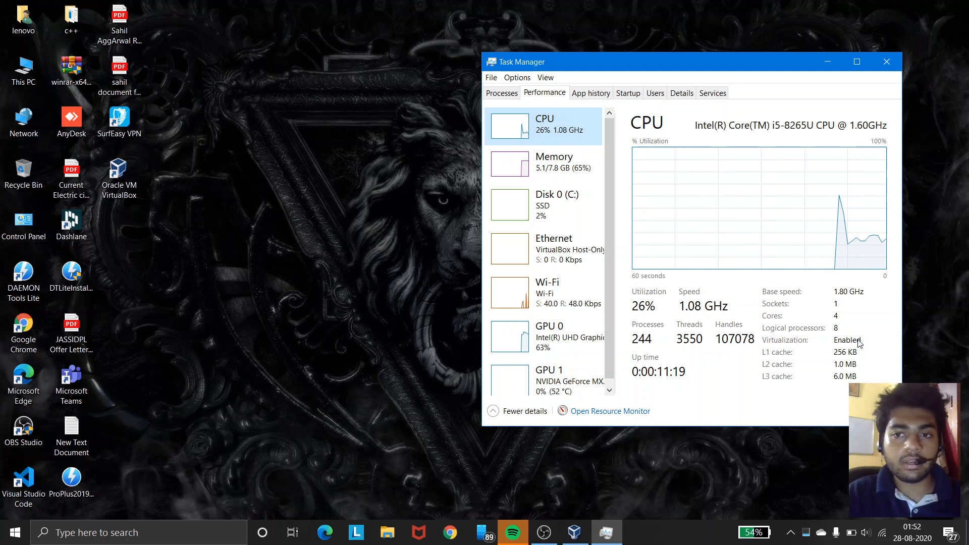
click(887, 62)
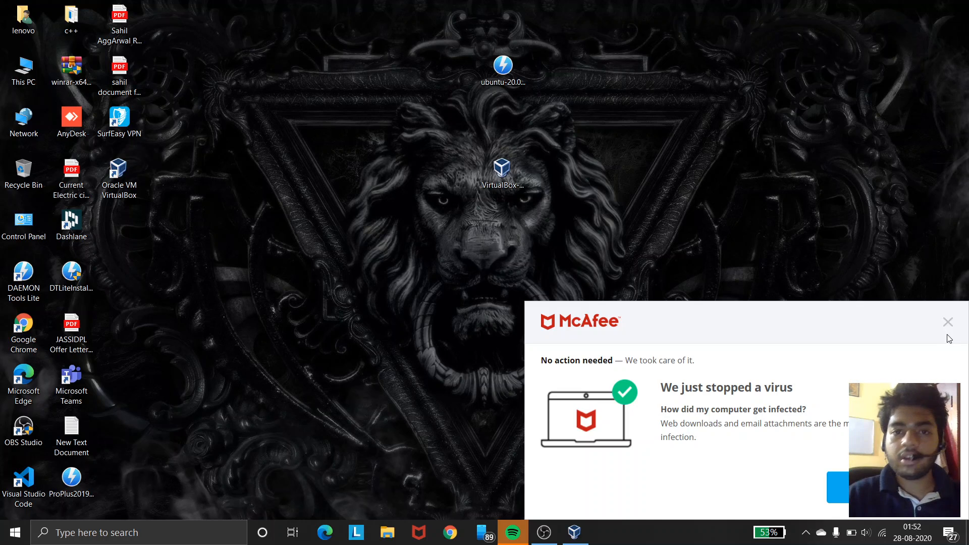
Step: Remove the existing Ubuntu virtual machine from VirtualBox, deleting all of its files
click(948, 322)
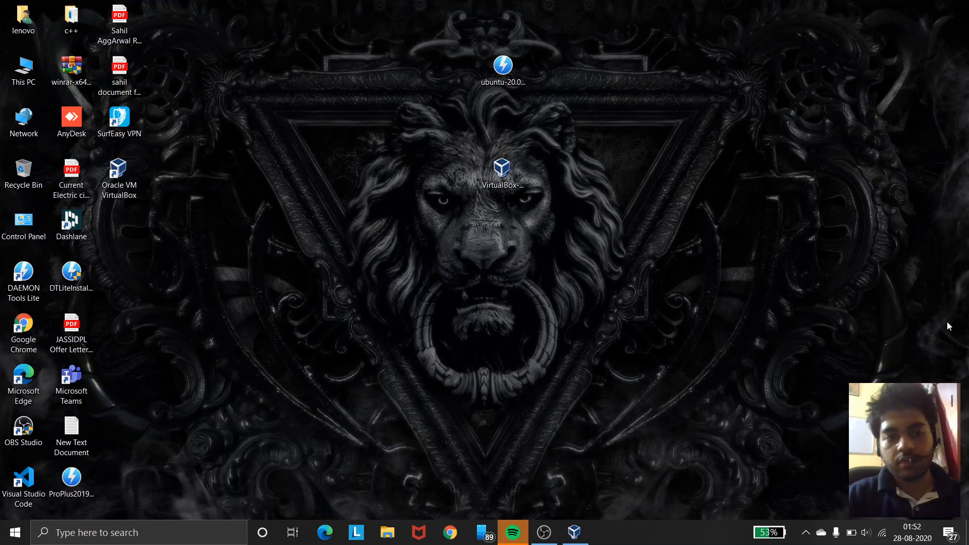
click(575, 532)
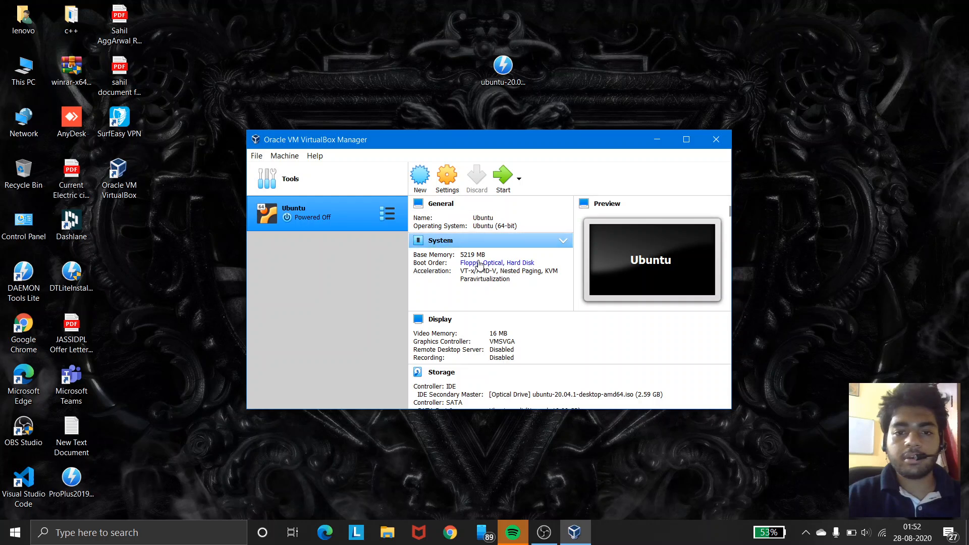
right_click(309, 217)
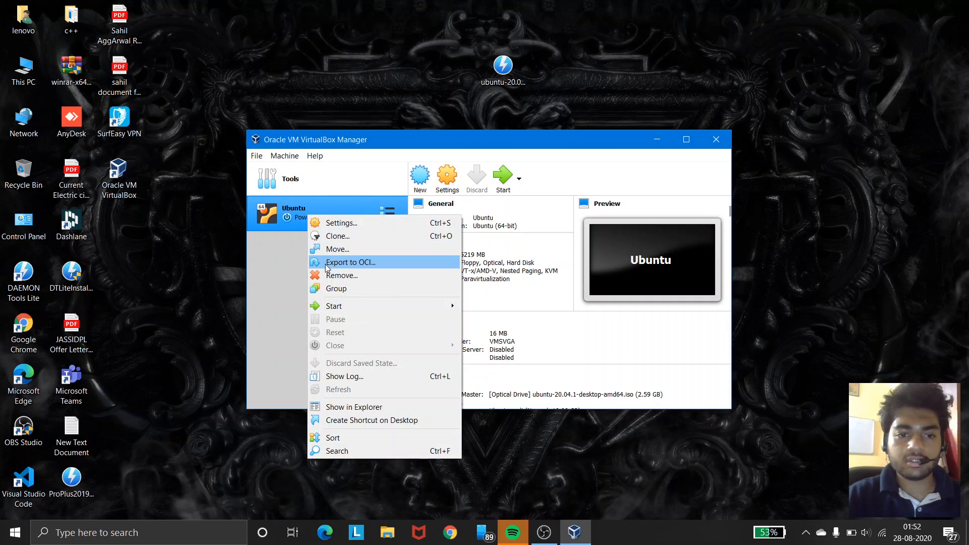
click(333, 278)
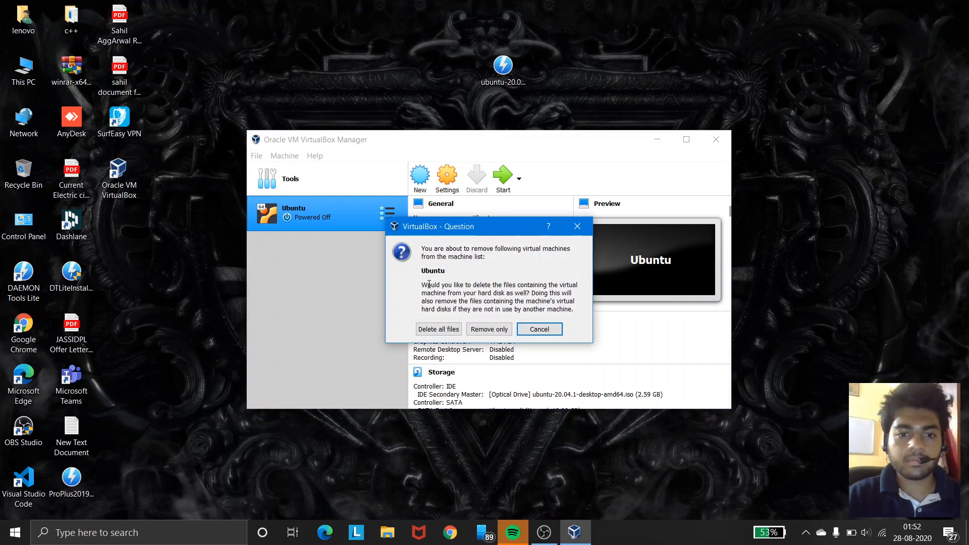
click(444, 328)
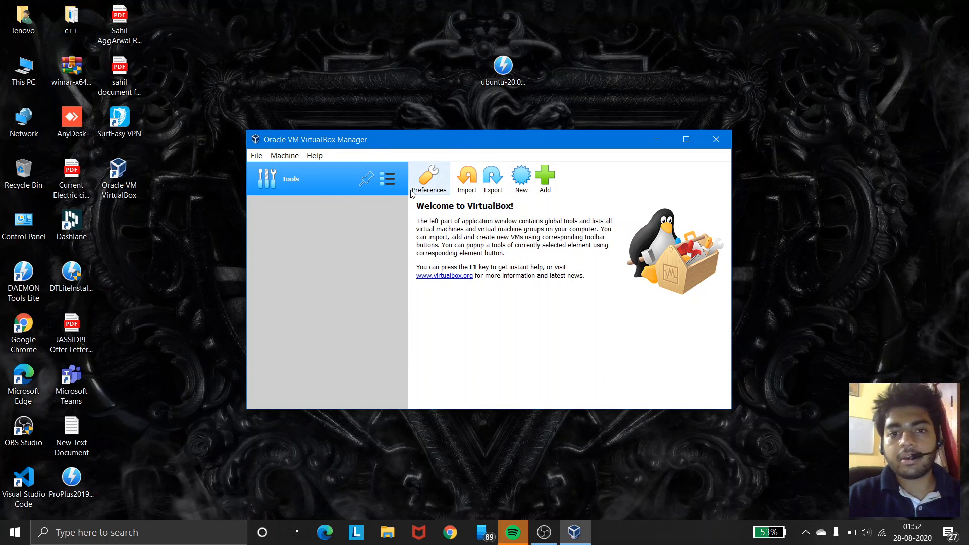
Step: Create a new virtual machine named Ubuntu 20.04 with type Linux and version Ubuntu (64-bit)
click(522, 180)
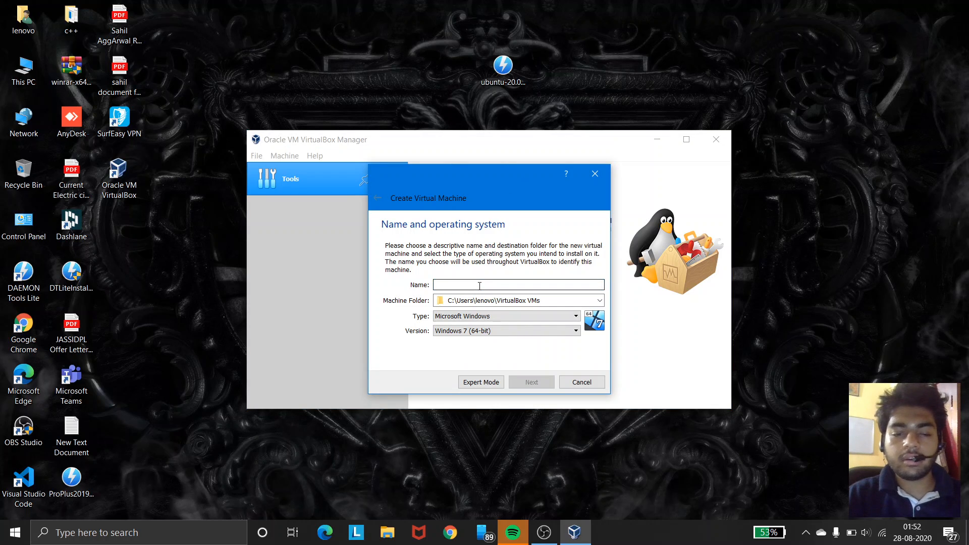
text(Ub)
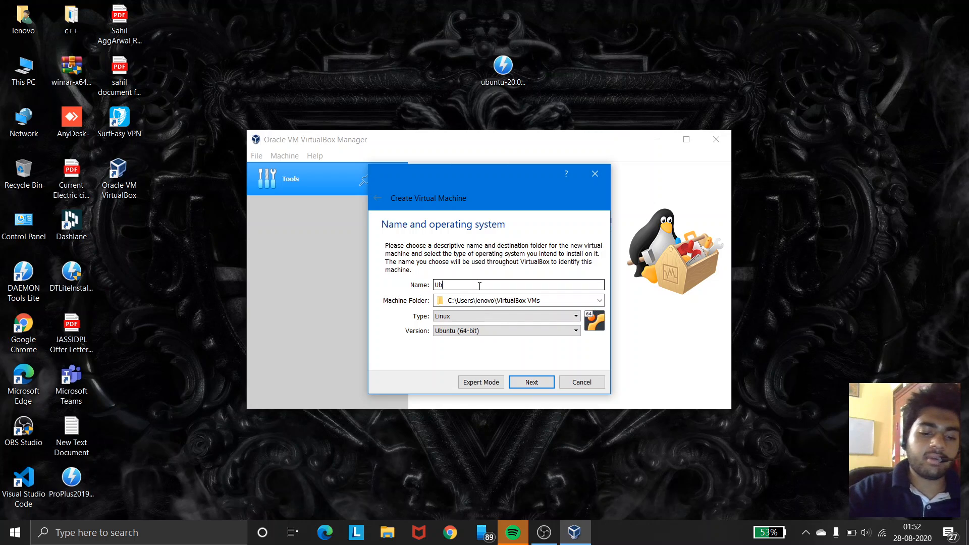
text(untu)
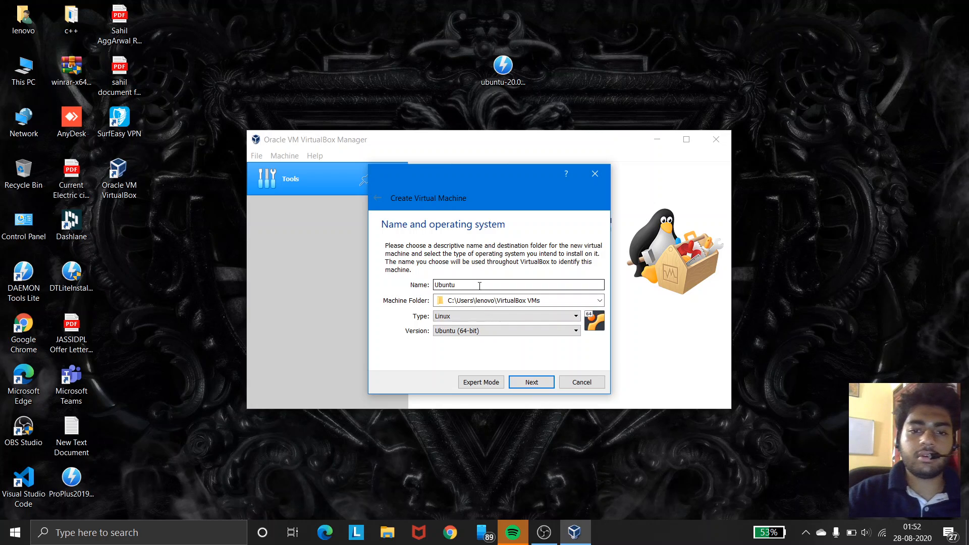
text( 20.04)
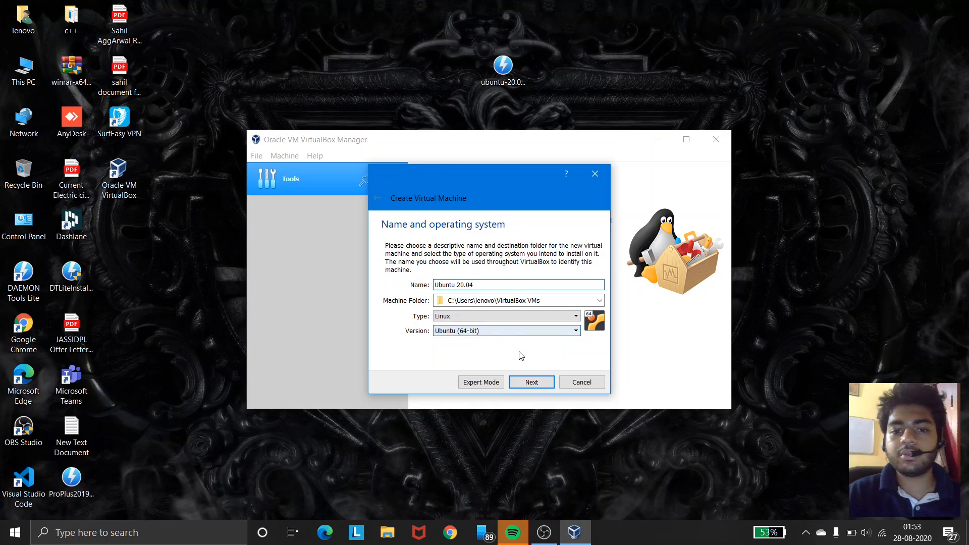
click(530, 382)
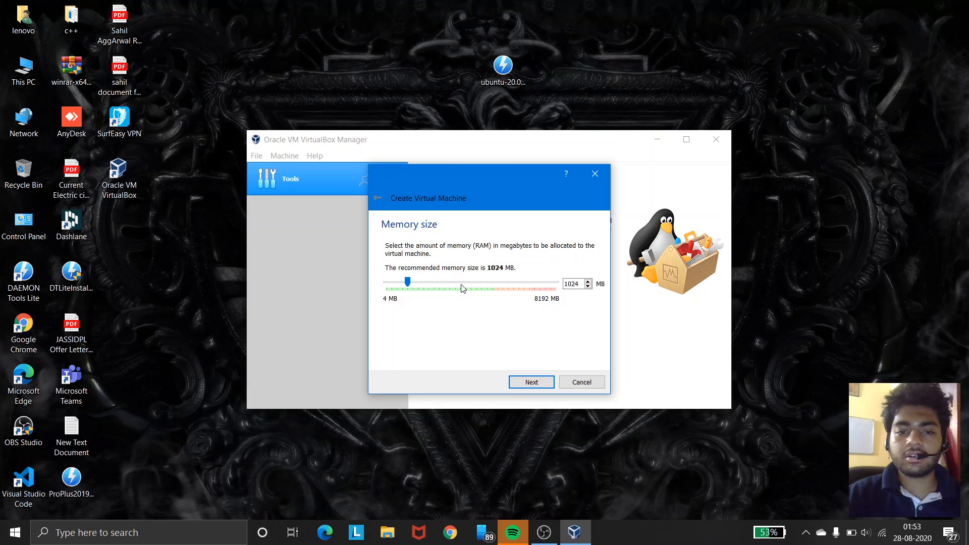
Step: Allocate about 4293 MB of memory and create a 10.00 GB dynamically allocated VDI virtual hard disk
mouse_move(463, 287)
mouse_down()
mouse_move(484, 289)
mouse_move(476, 289)
mouse_up()
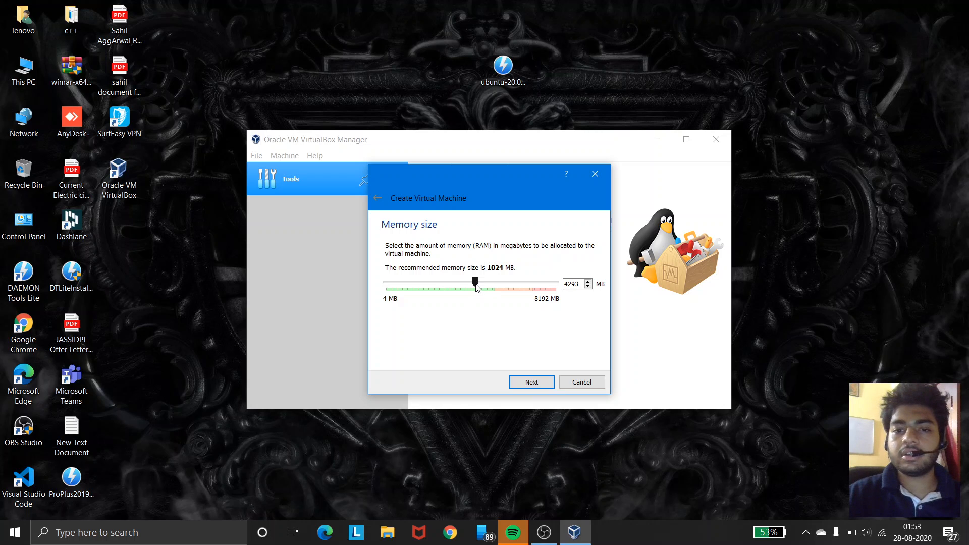
click(544, 385)
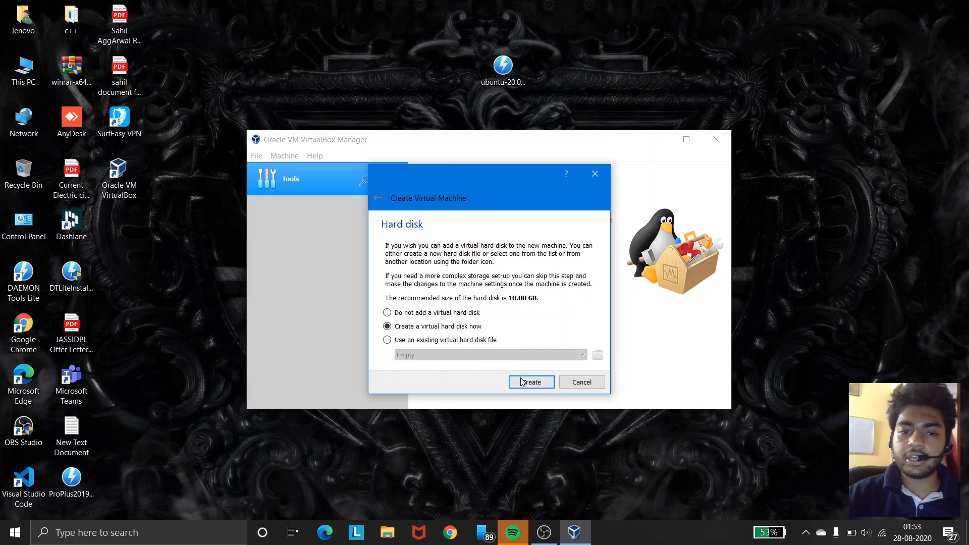
click(522, 382)
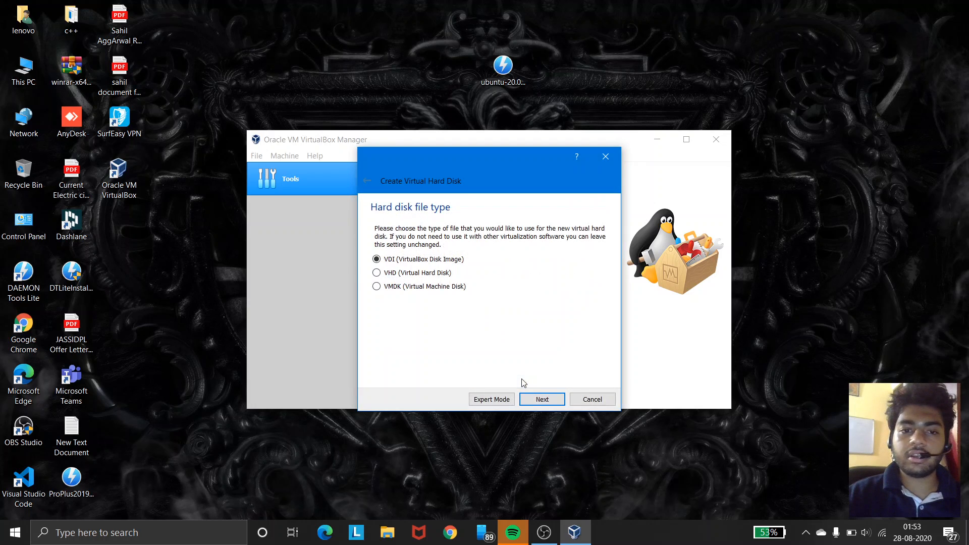
click(531, 401)
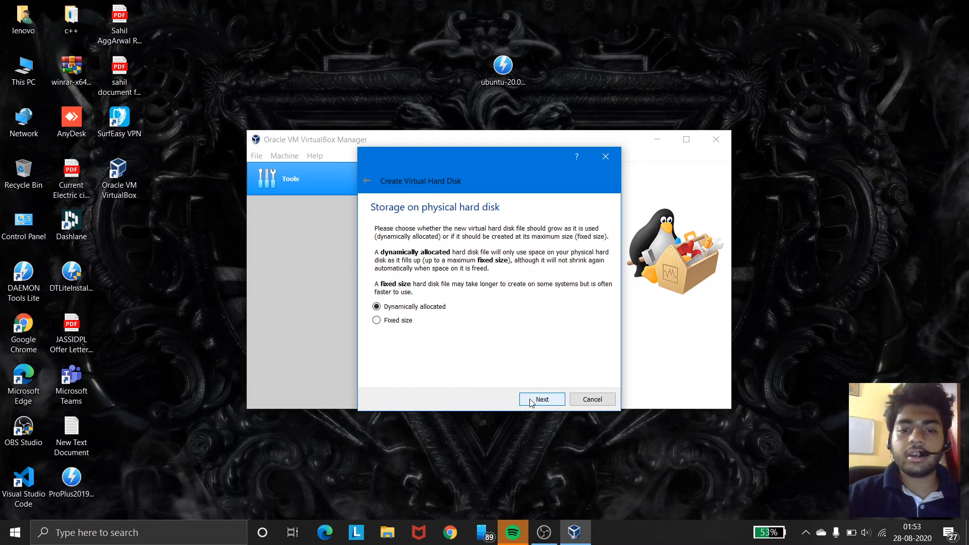
click(531, 401)
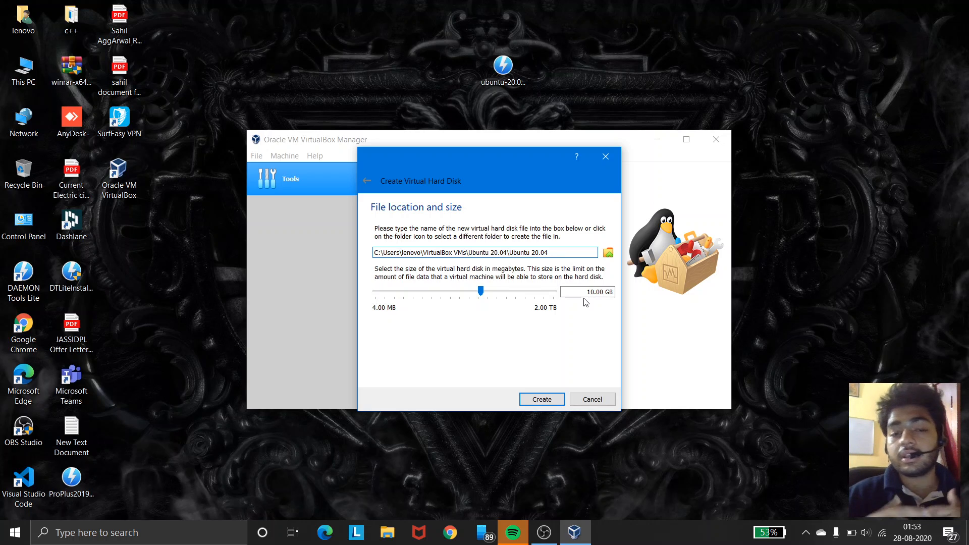
click(542, 400)
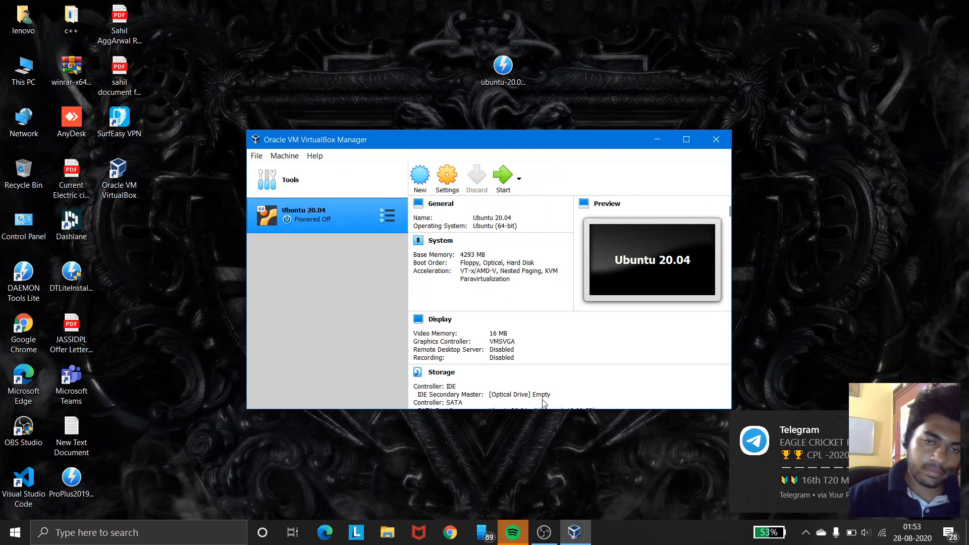
Step: Start the Ubuntu 20.04 machine and open the optical disk selector for its start-up disk
click(503, 194)
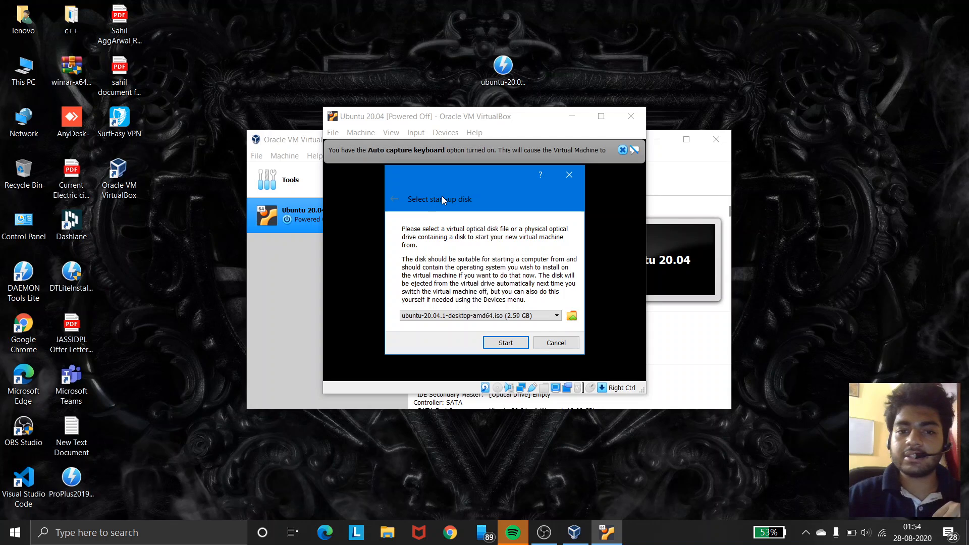
click(572, 316)
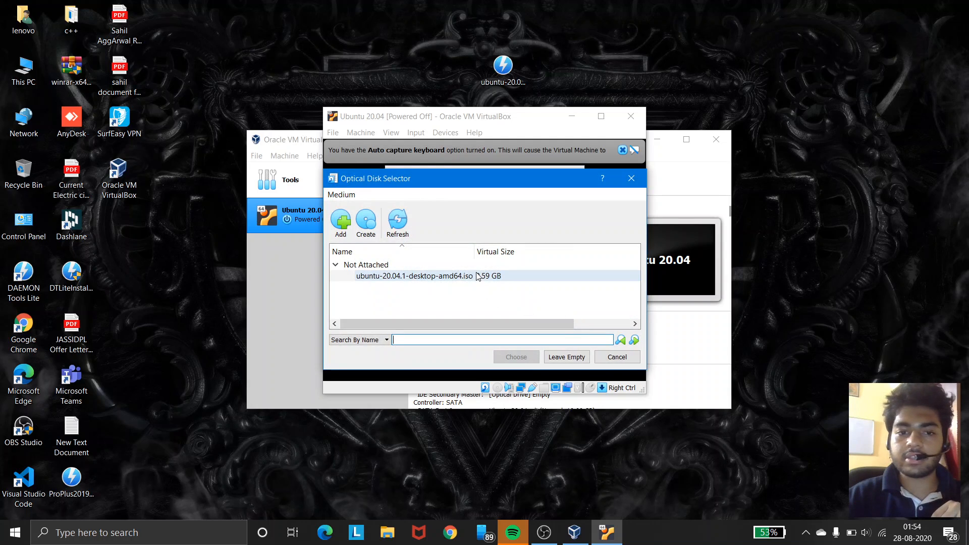
click(477, 276)
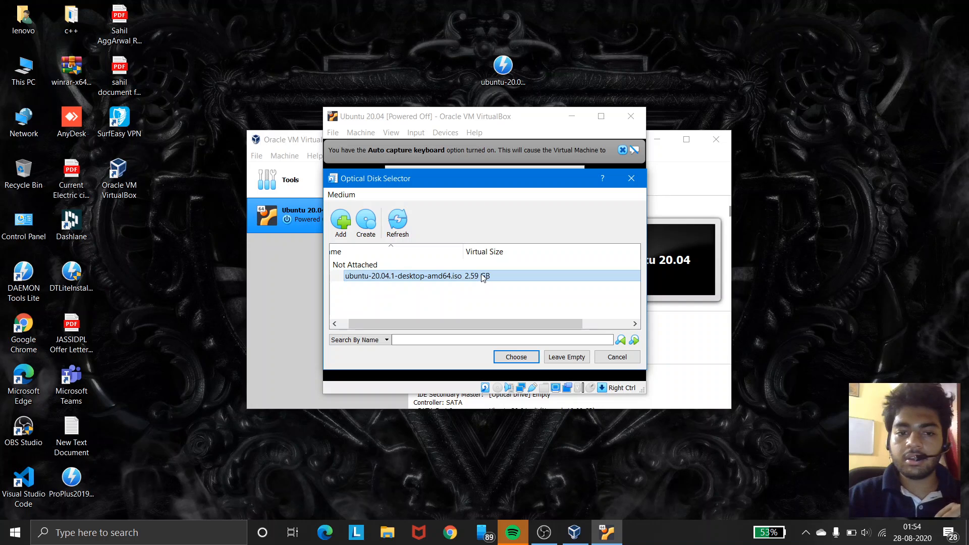
right_click(482, 277)
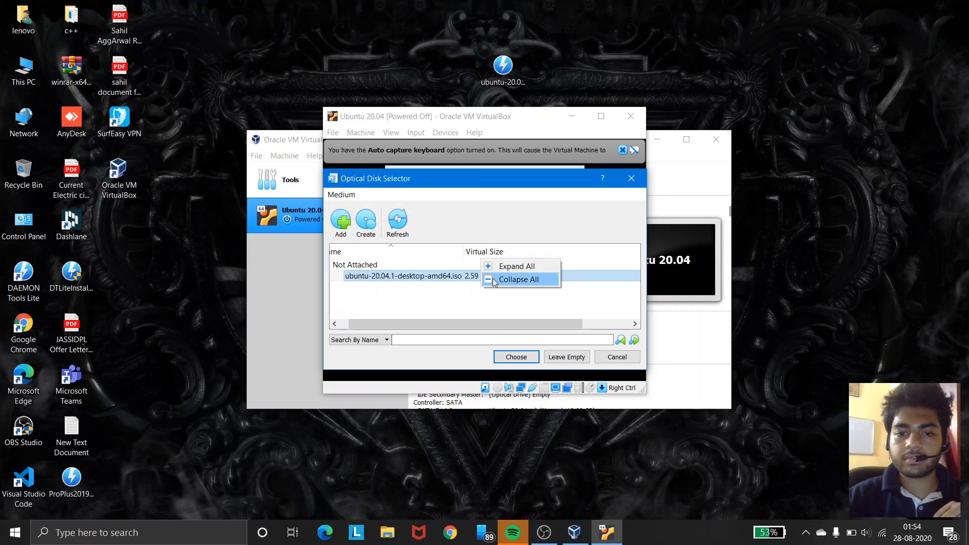
click(494, 281)
right_click(448, 277)
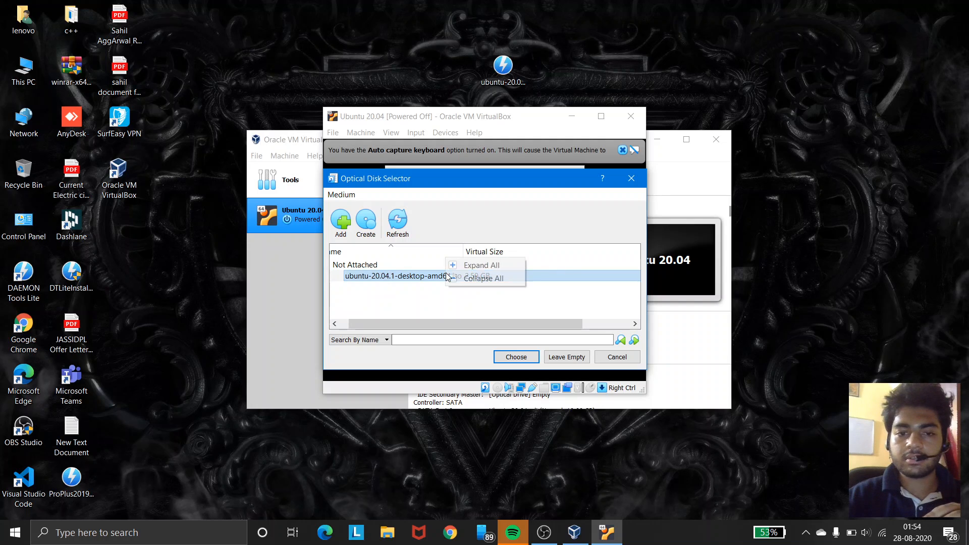
click(453, 283)
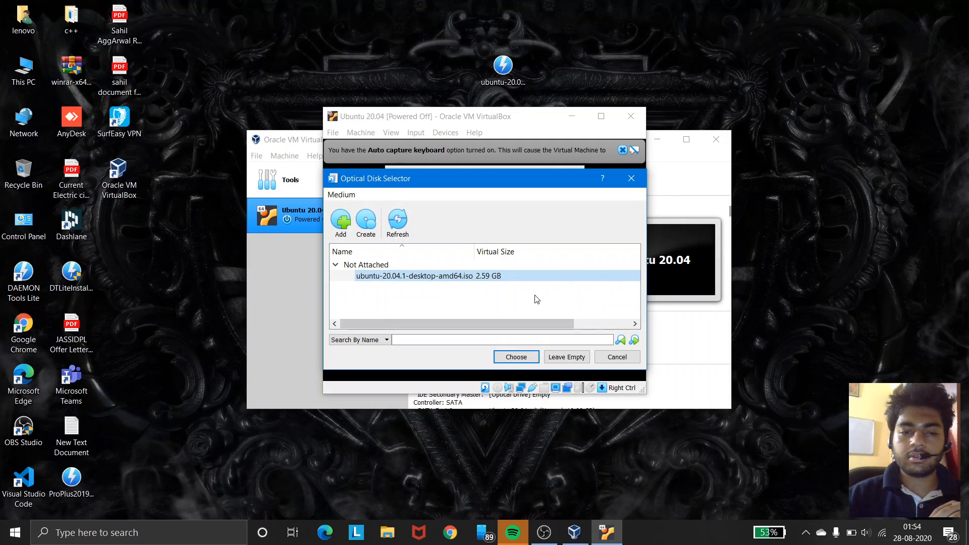
Step: Add the ubuntu-20.04.1-desktop-amd64 ISO from the Desktop and choose it as the start-up disk
click(342, 222)
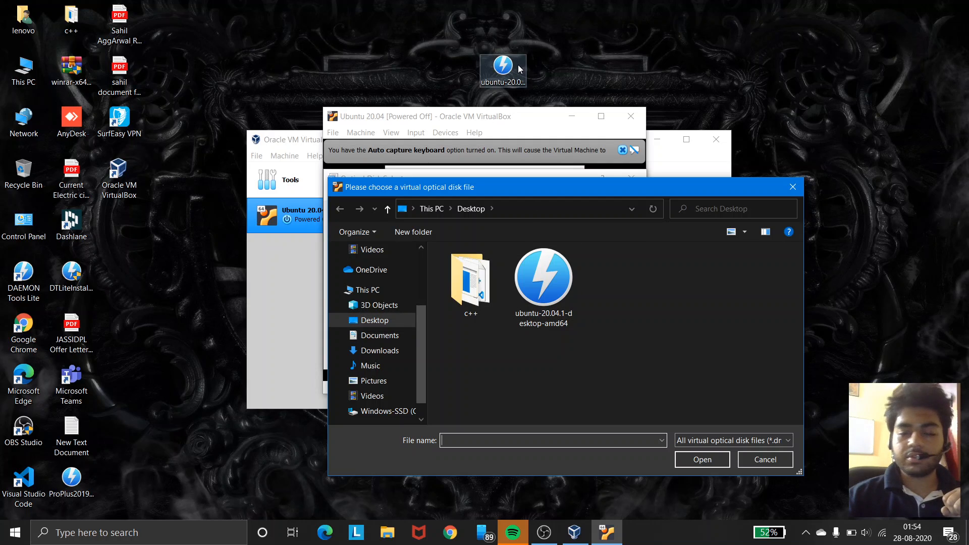
double_click(543, 292)
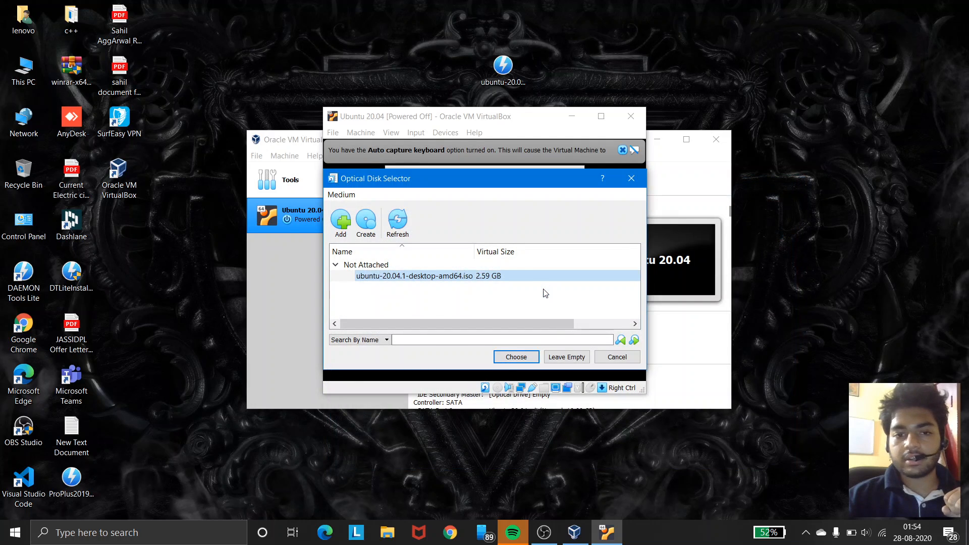
click(520, 273)
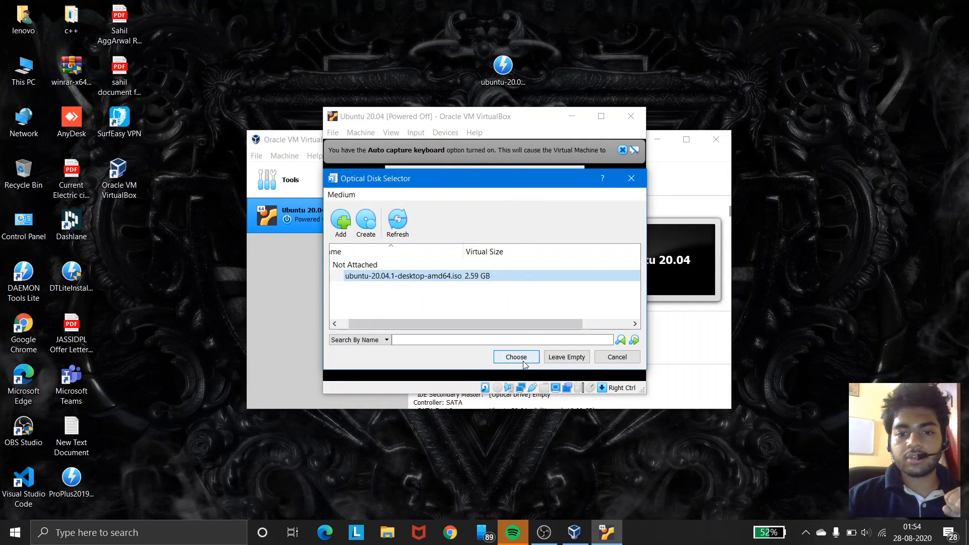
click(523, 360)
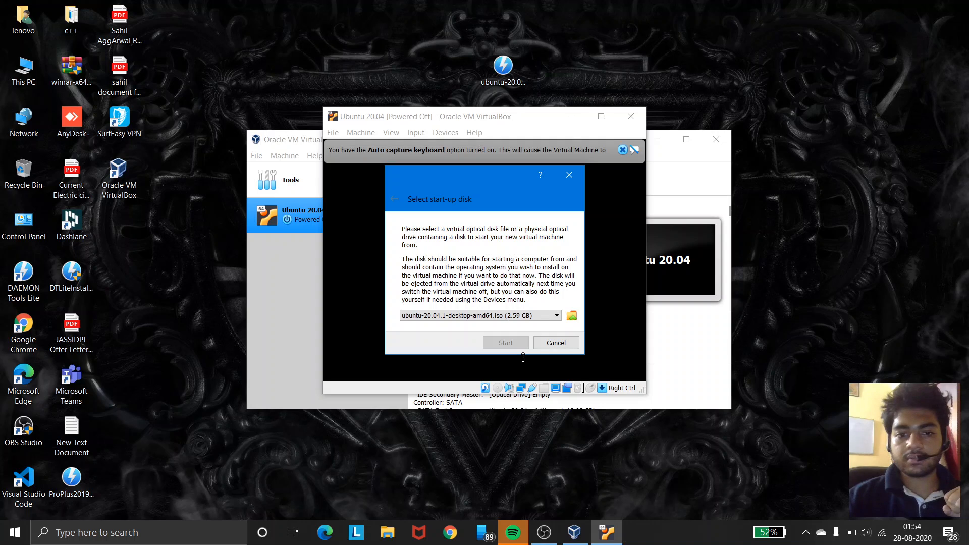
click(529, 318)
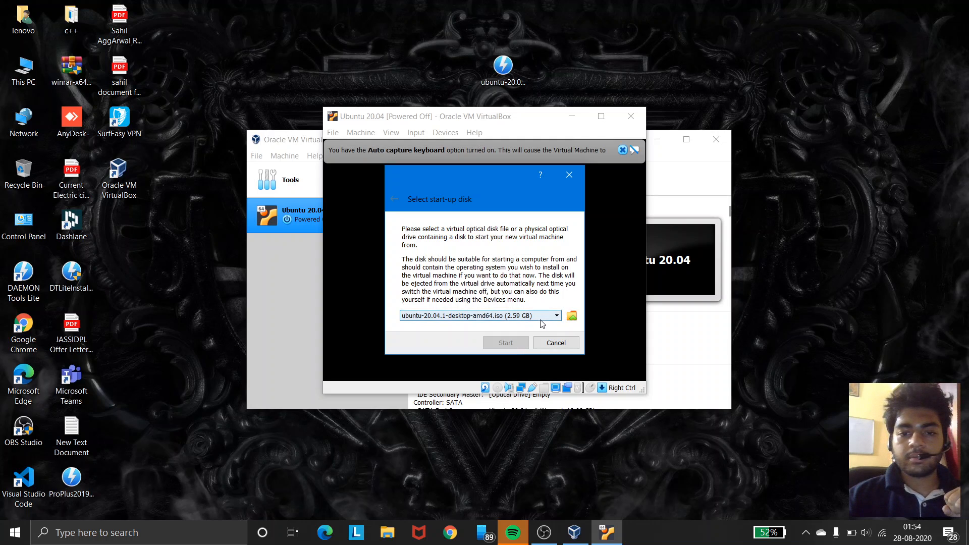
click(537, 326)
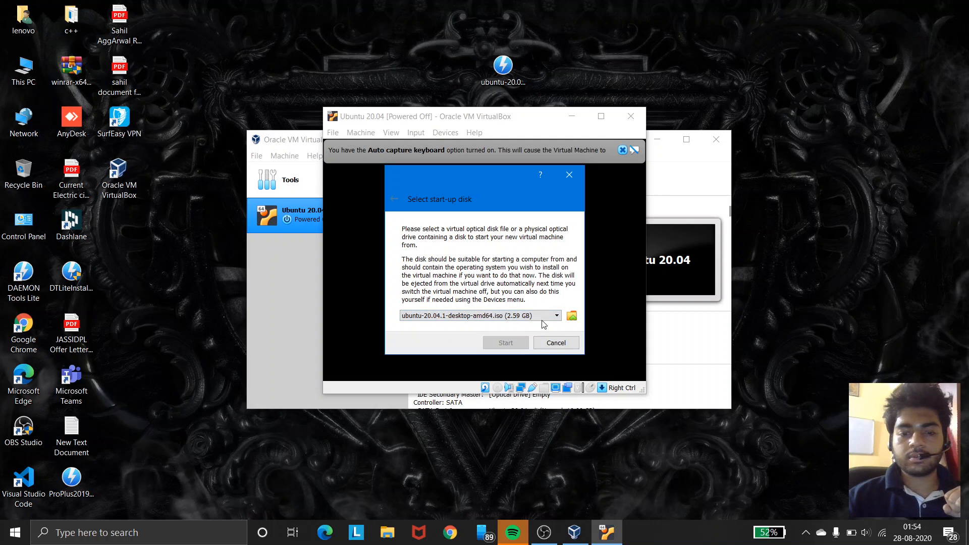
click(572, 316)
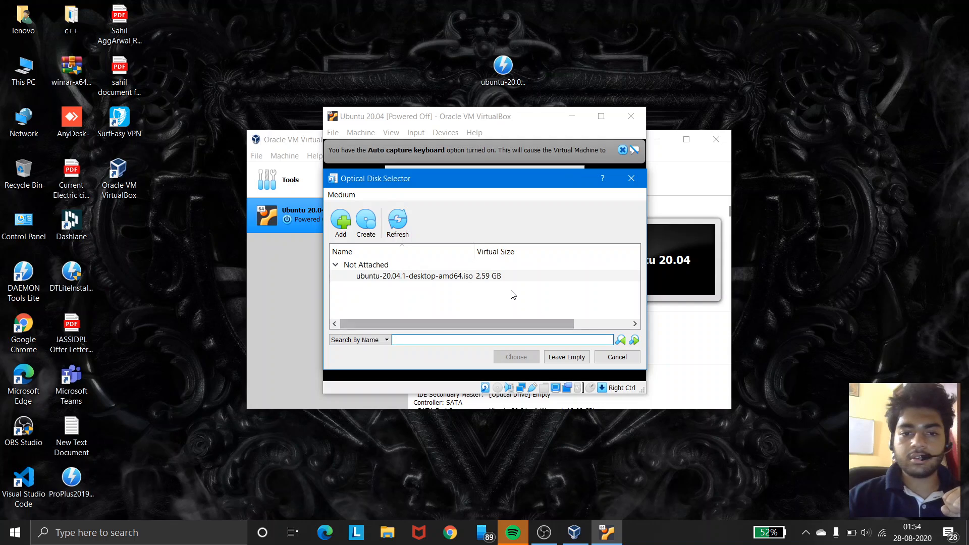
click(469, 265)
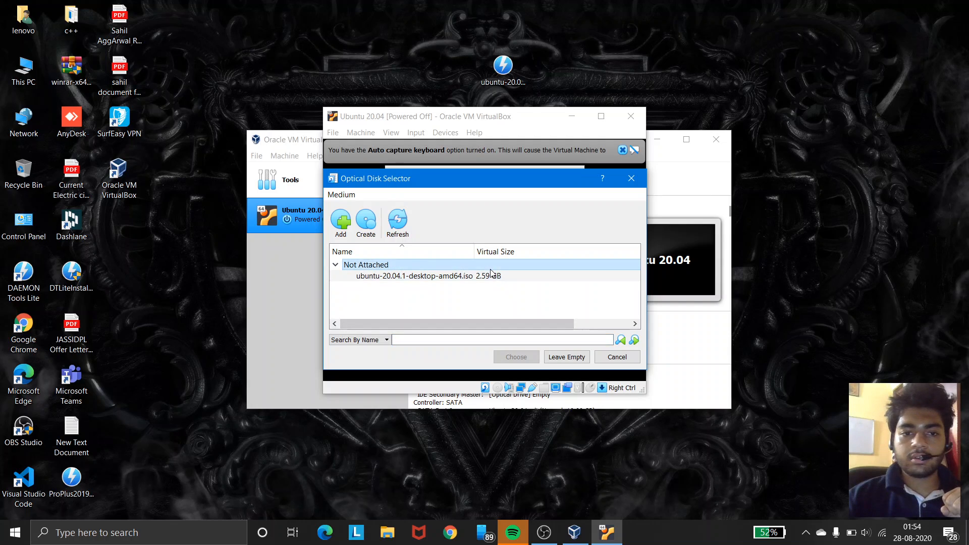
click(400, 221)
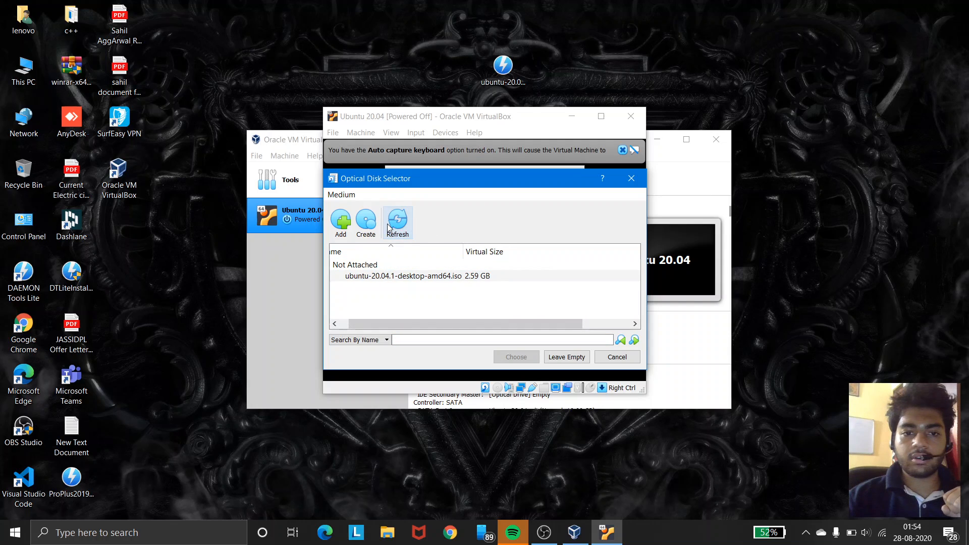
right_click(336, 324)
click(383, 316)
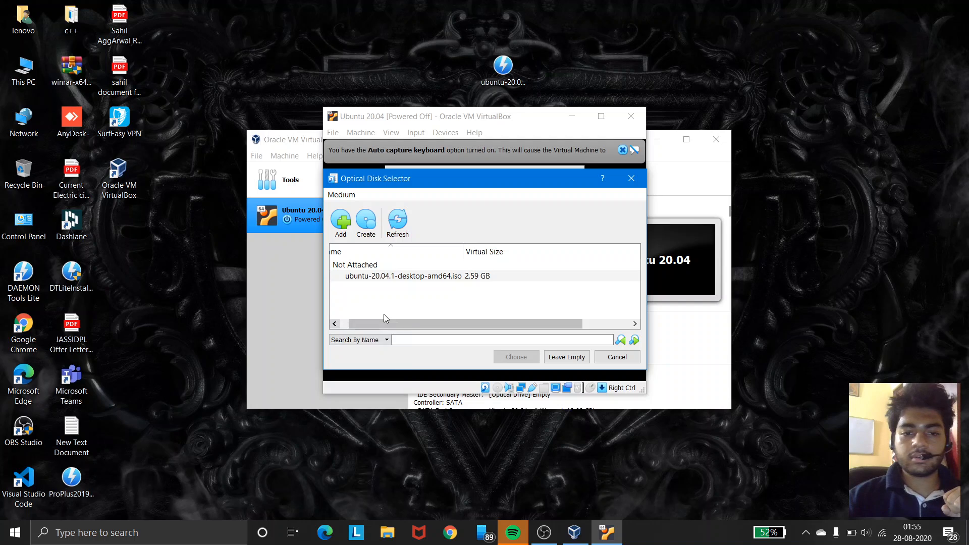
right_click(352, 323)
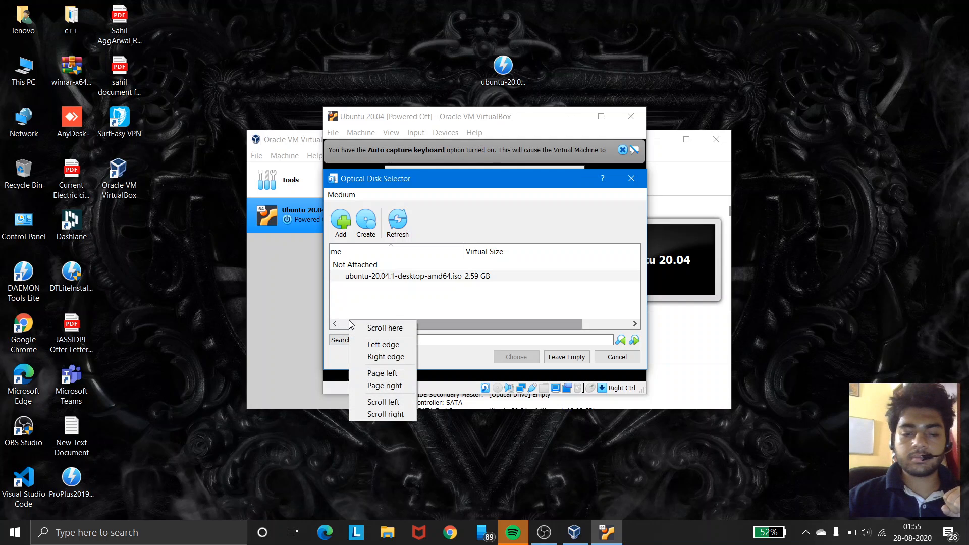
click(424, 339)
click(438, 277)
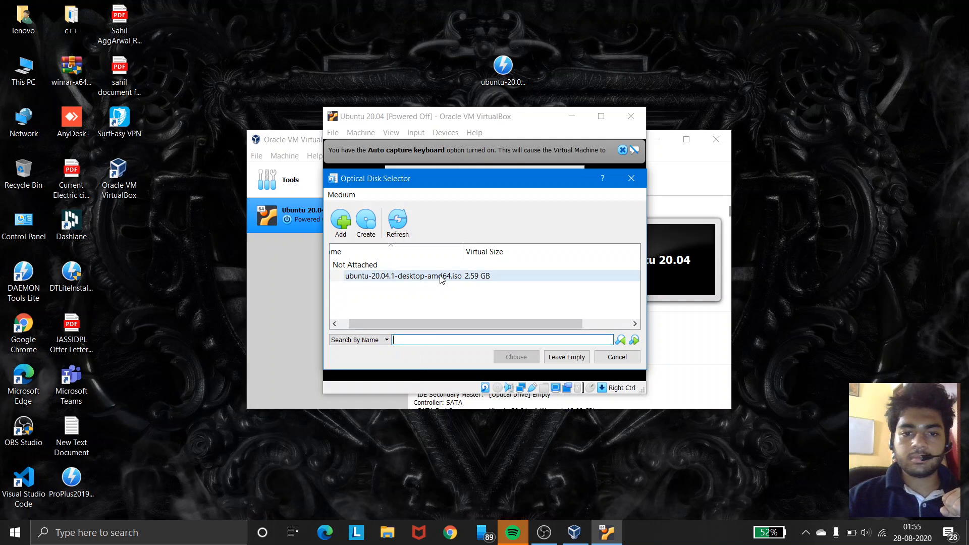
right_click(440, 277)
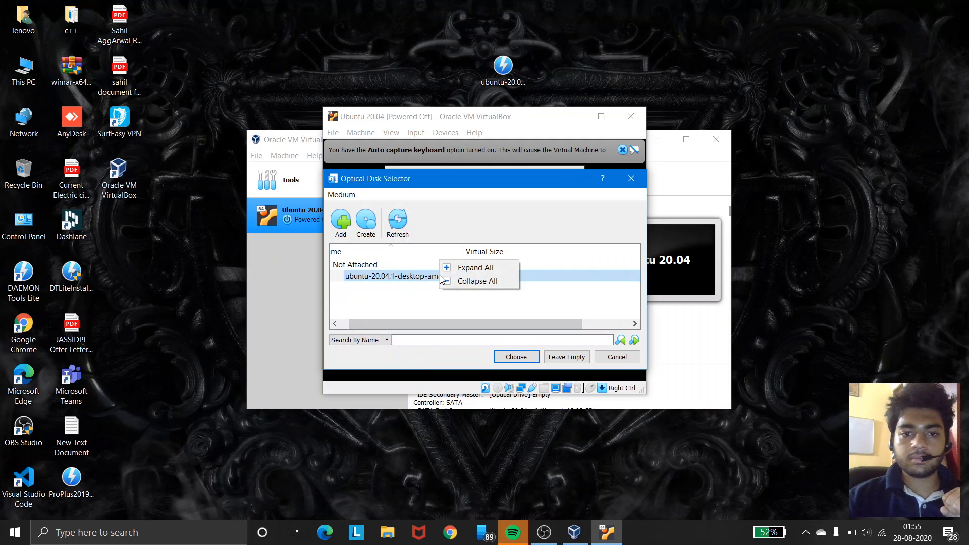
click(430, 309)
click(508, 358)
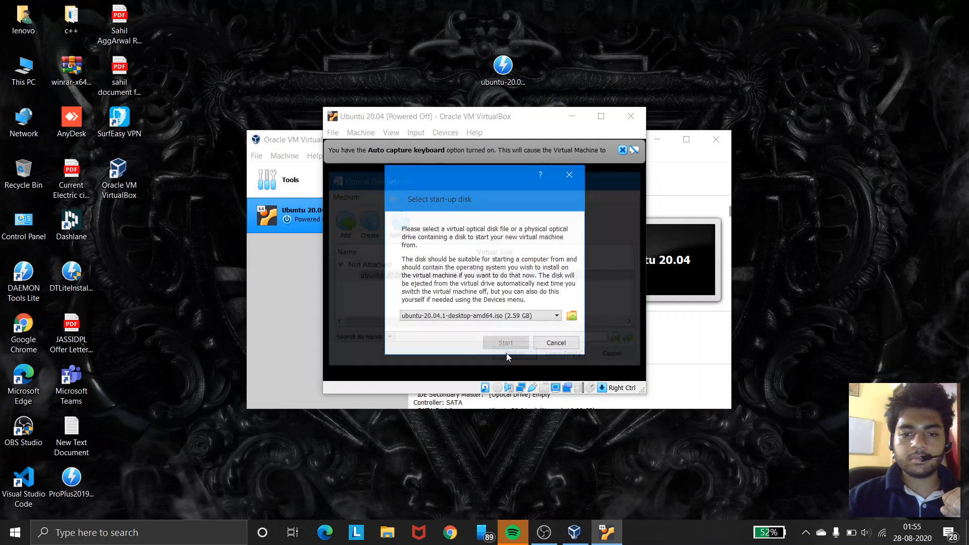
click(571, 316)
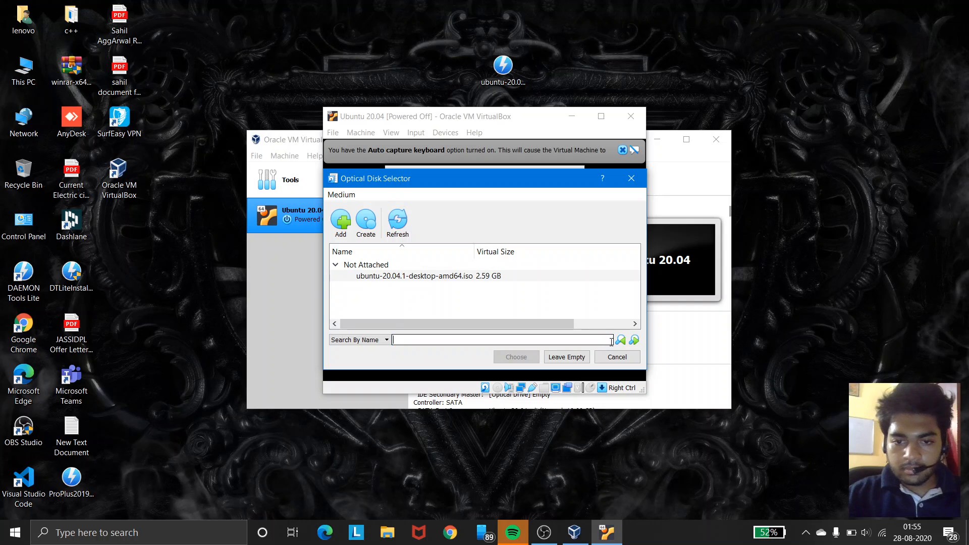
click(586, 357)
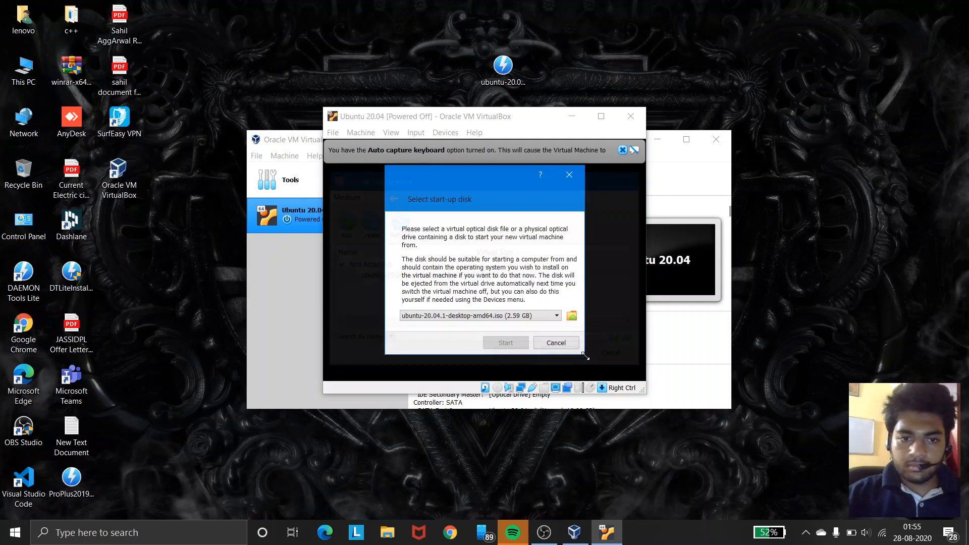
click(568, 315)
click(543, 533)
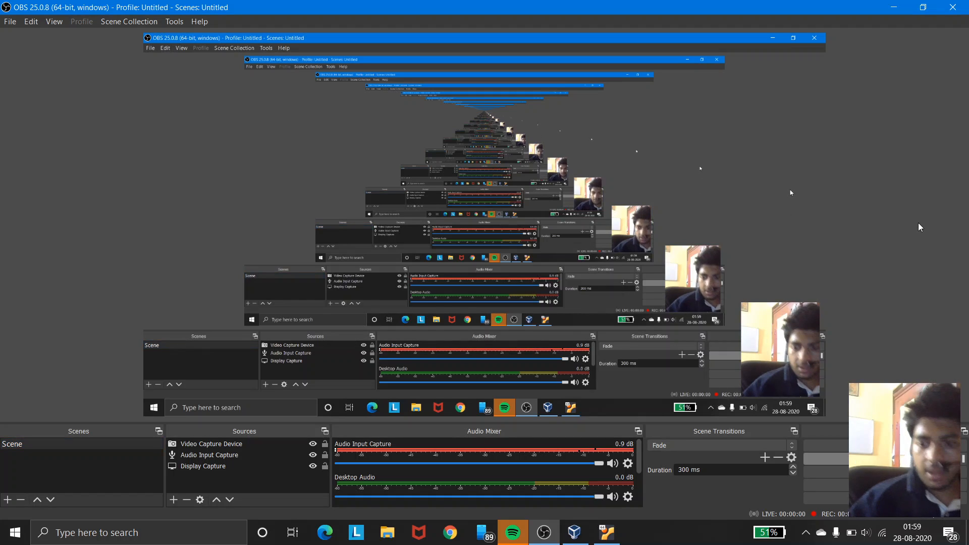
click(893, 7)
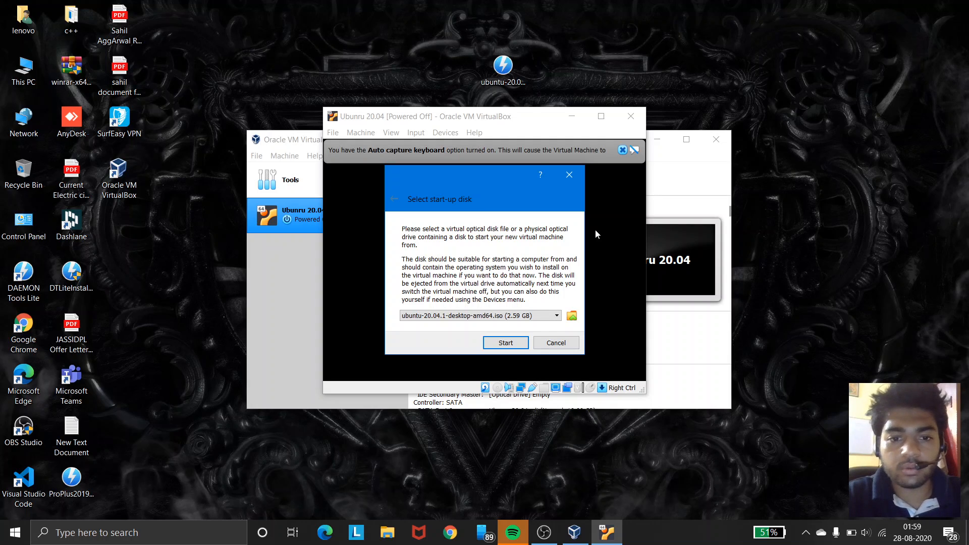
Step: Start the machine from the selected ISO, maximize its window and dismiss the keyboard and mouse notices
click(506, 343)
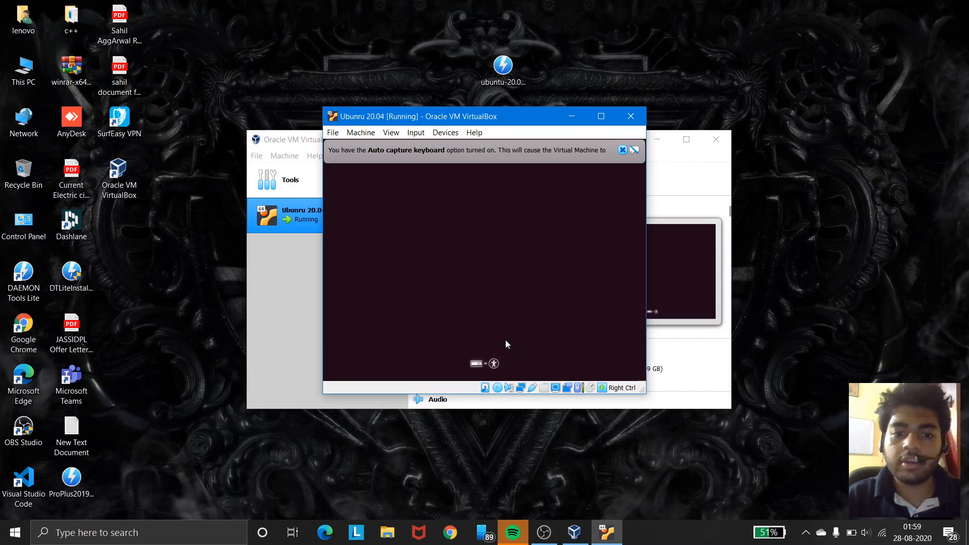
click(601, 117)
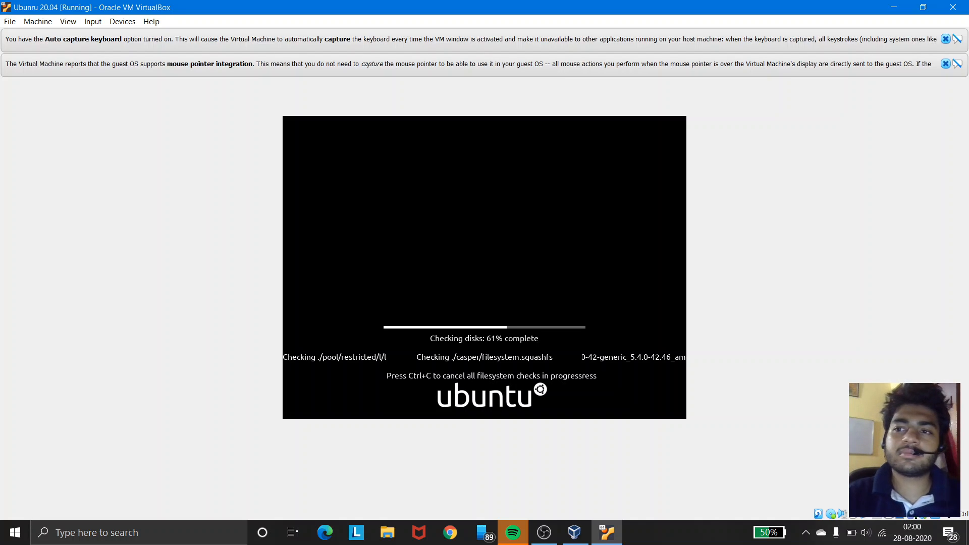
click(946, 40)
click(945, 38)
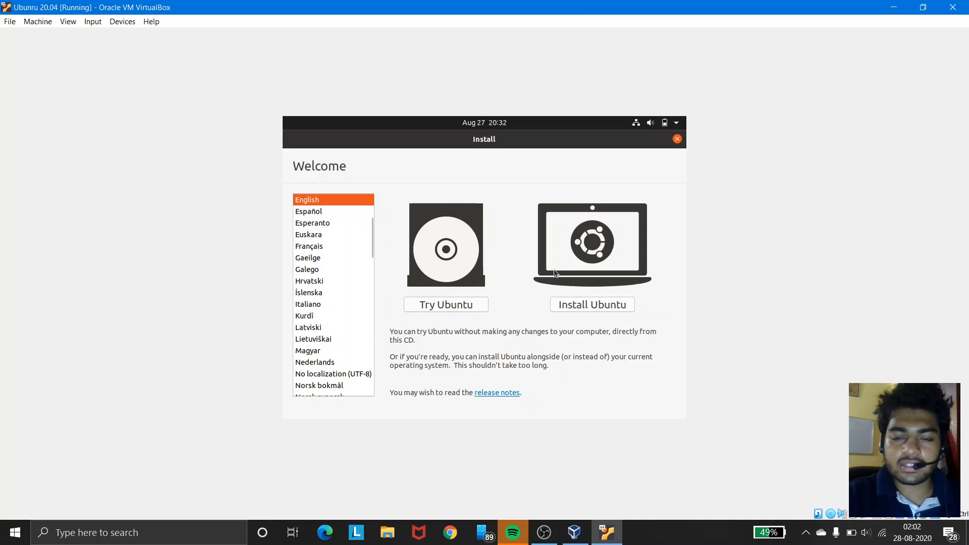
Step: Choose to install Ubuntu in English and keep the English (US) keyboard layout
click(573, 304)
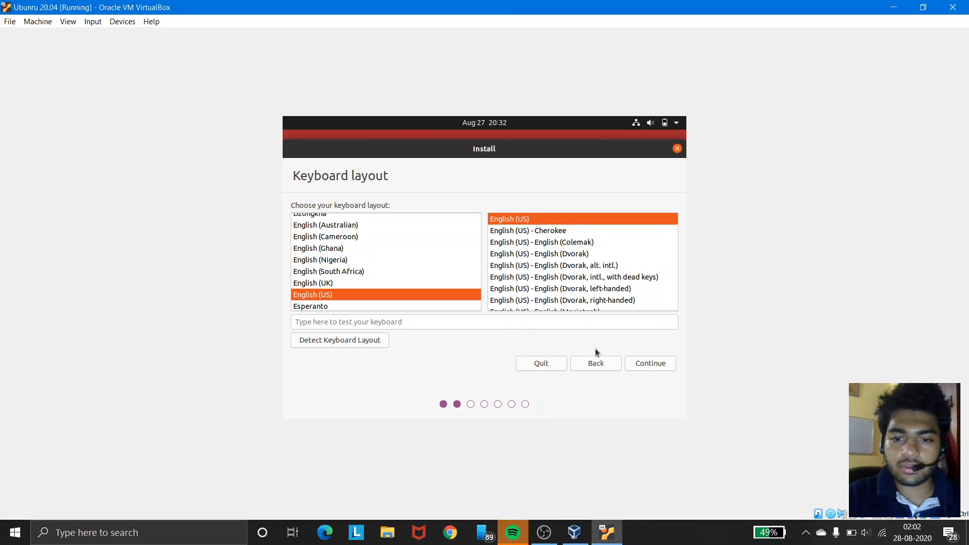
click(649, 365)
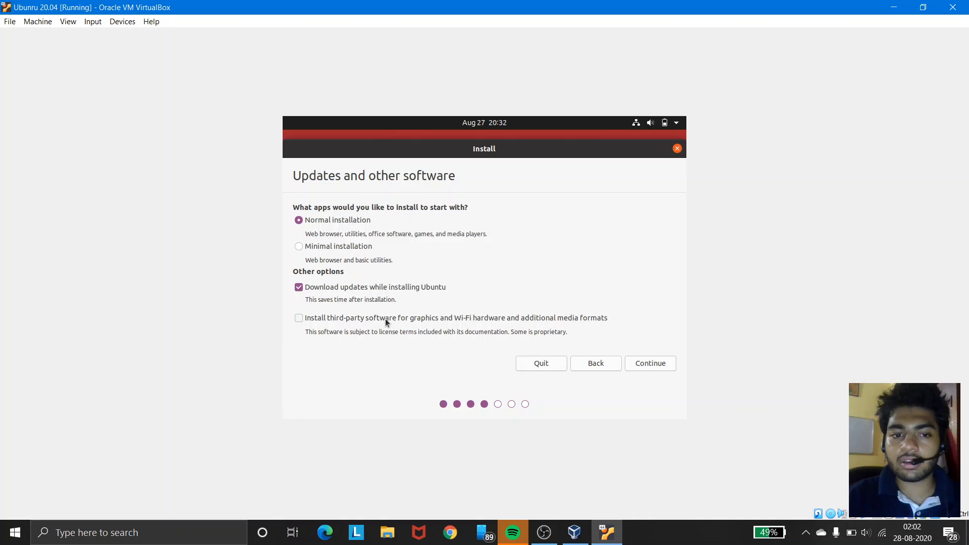
click(649, 364)
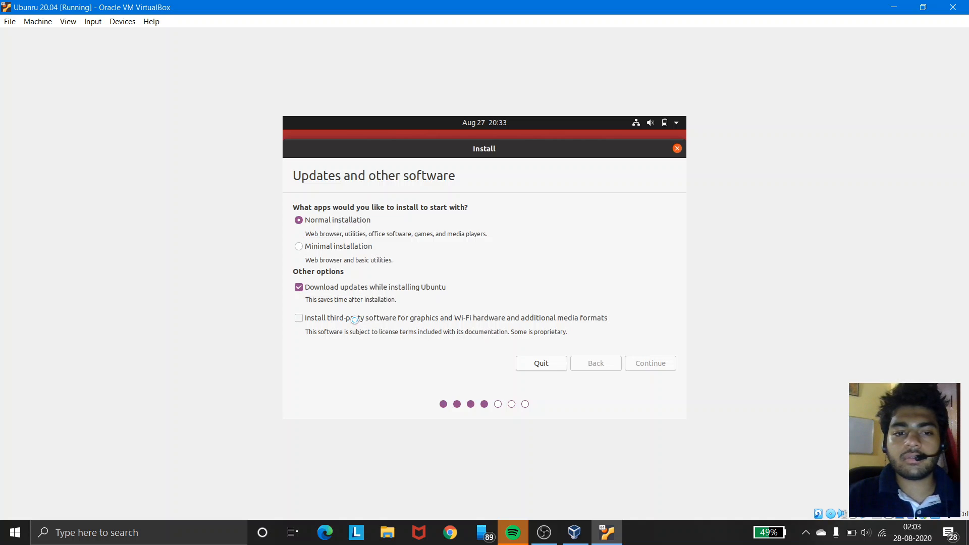
click(331, 320)
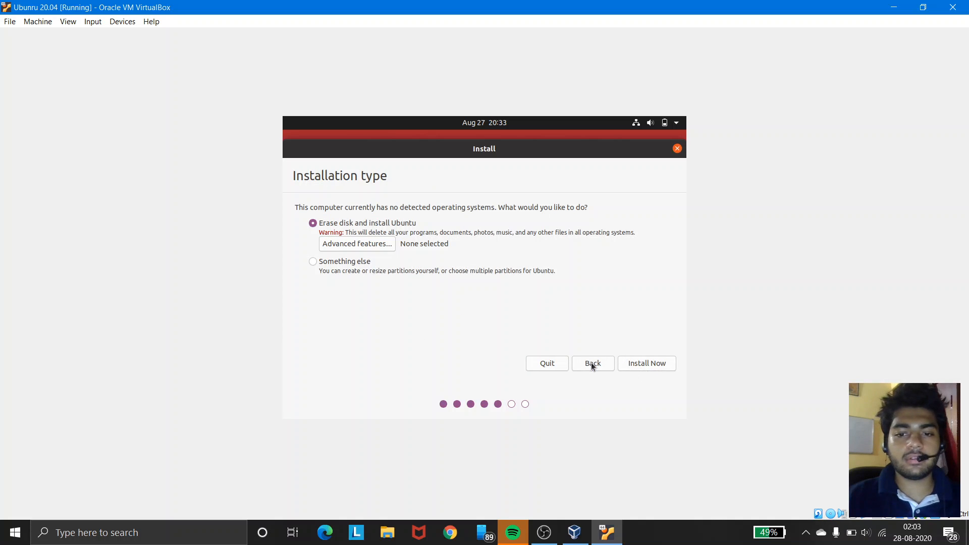
click(591, 363)
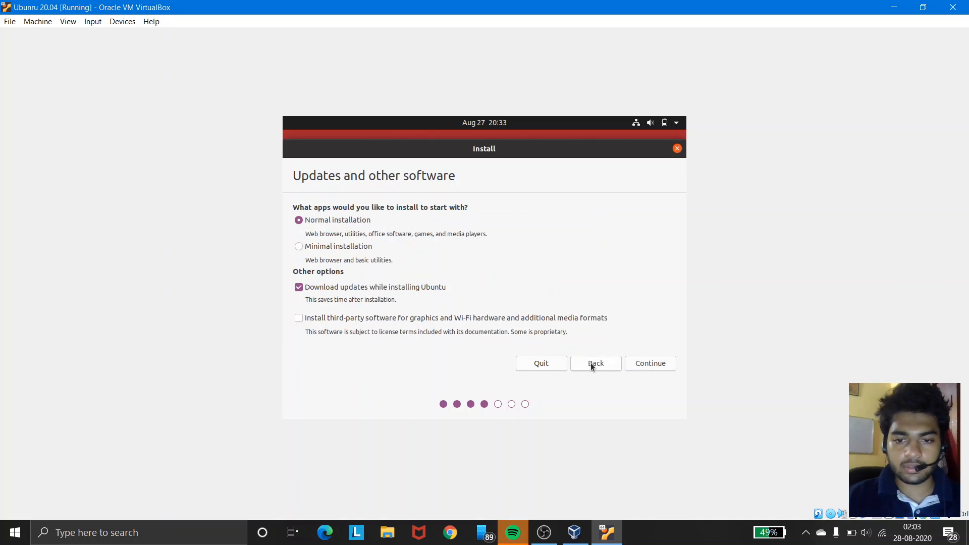
Step: Enable installing third-party software for graphics, Wi-Fi and media formats with a normal installation, and continue
click(339, 317)
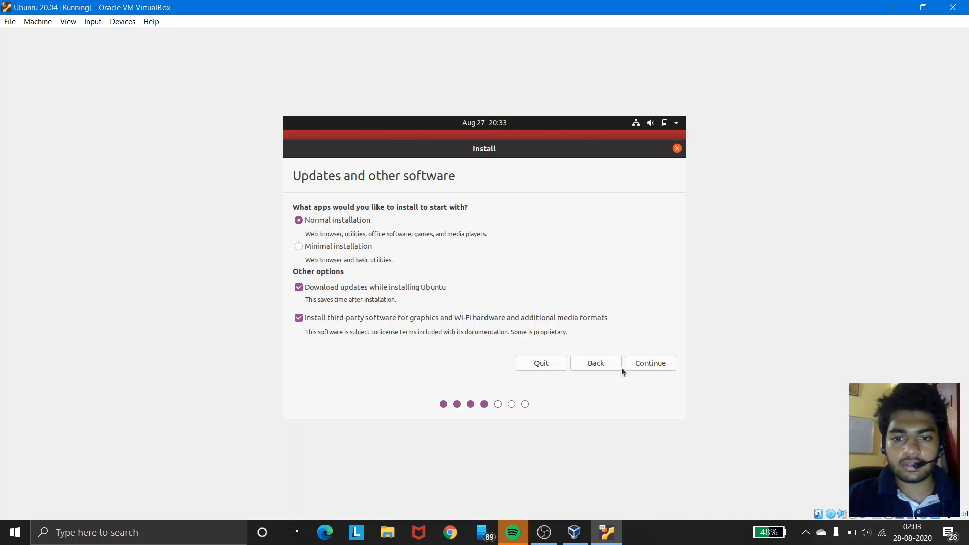
click(645, 361)
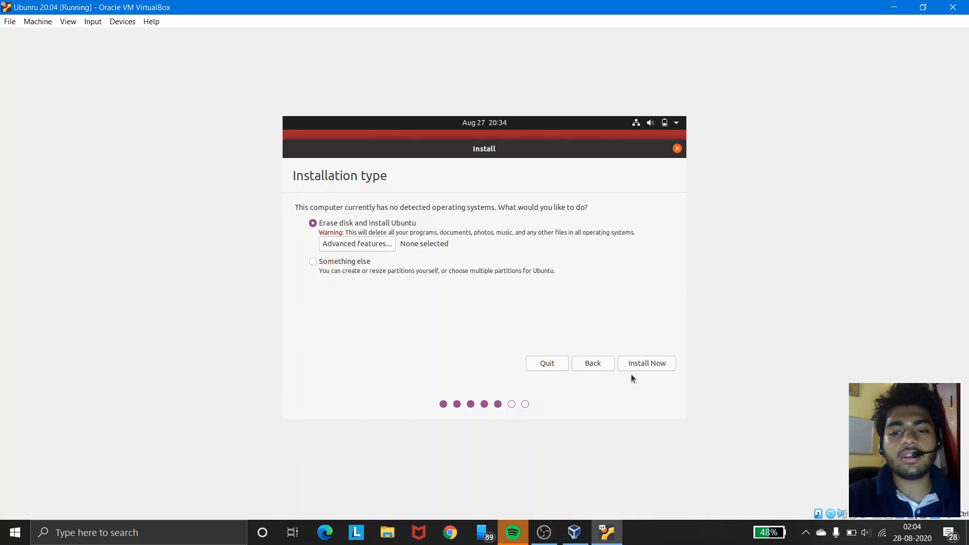
Step: Install with Erase disk and install Ubuntu and confirm writing the changes to the disks
click(650, 365)
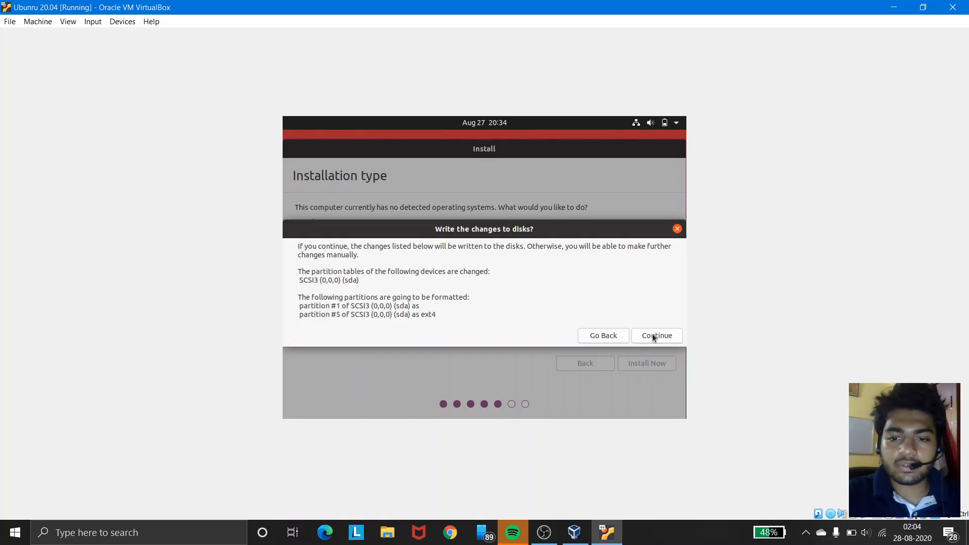
click(652, 336)
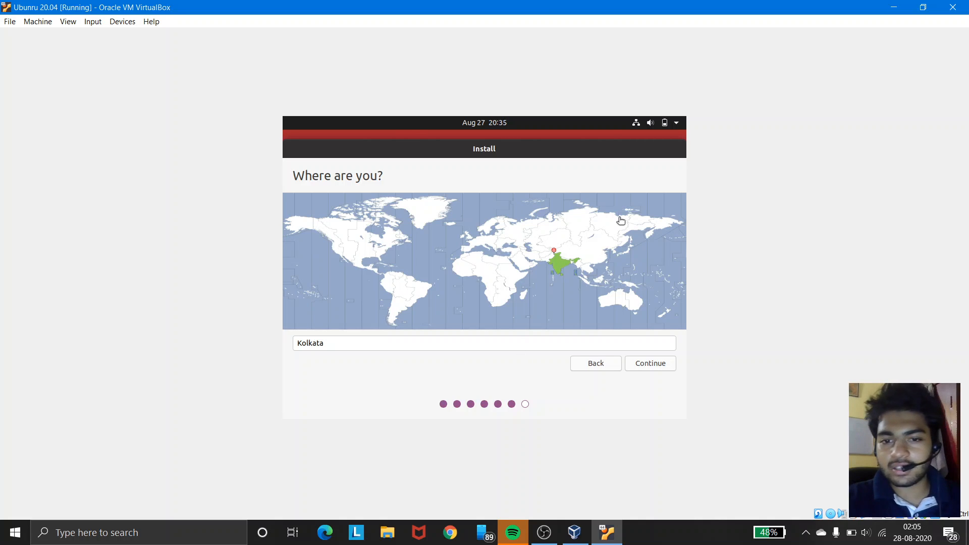
Step: Keep Kolkata as the location and enter the user's full name on the Who are you page
click(654, 365)
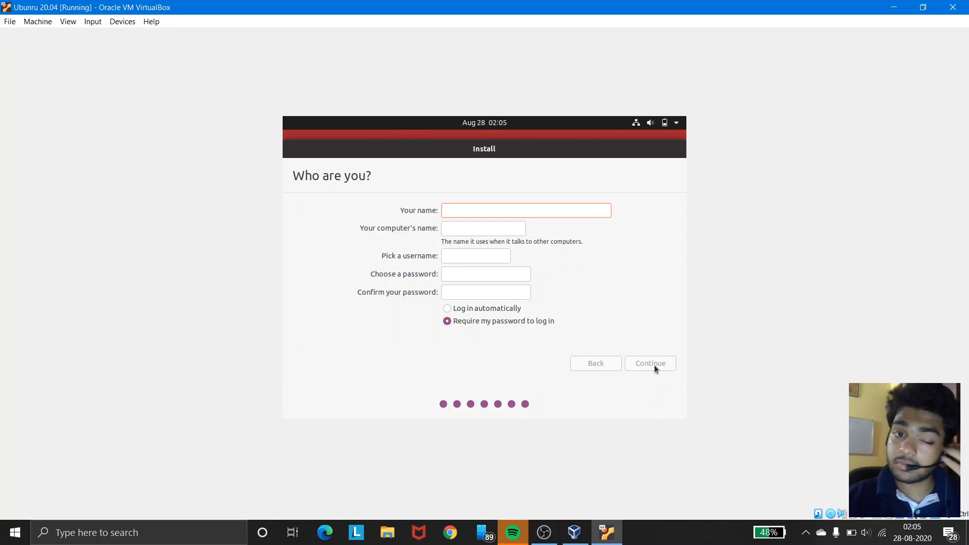
text(Sagar)
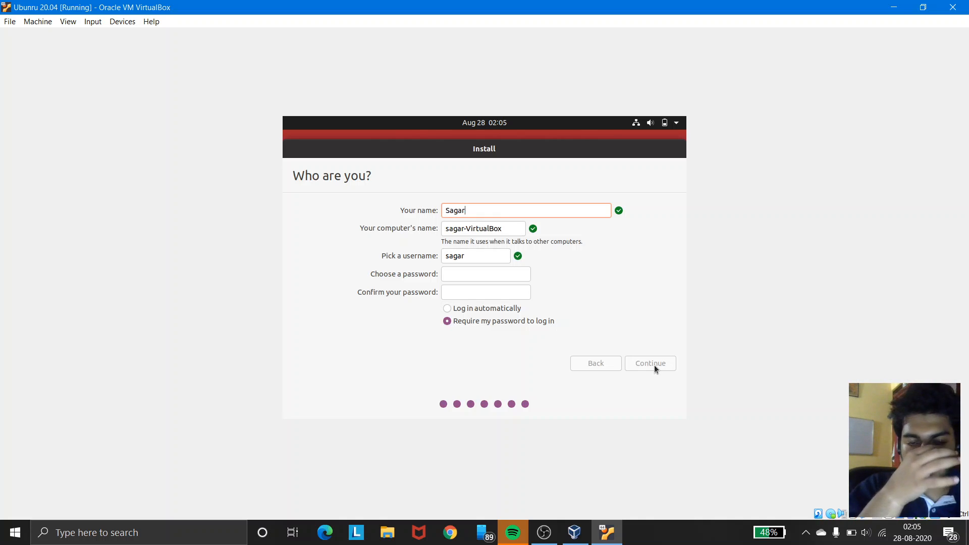
Step: Choose and confirm the account password on the Who are you page, then continue the installation
click(517, 277)
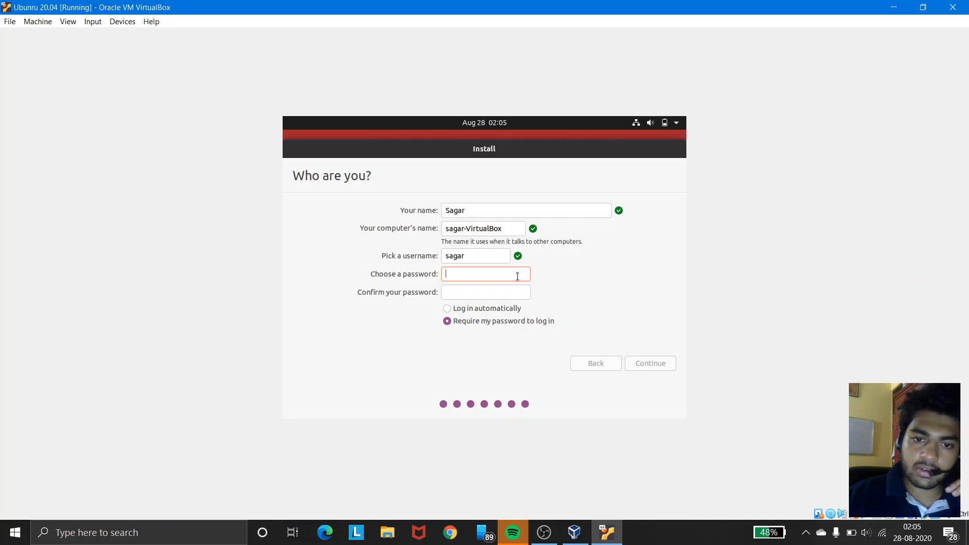
click(517, 295)
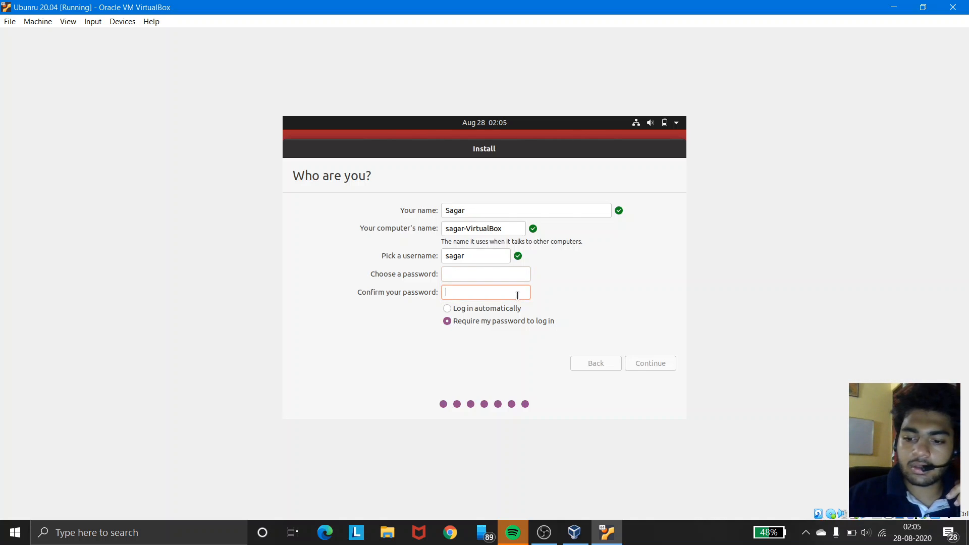
click(510, 276)
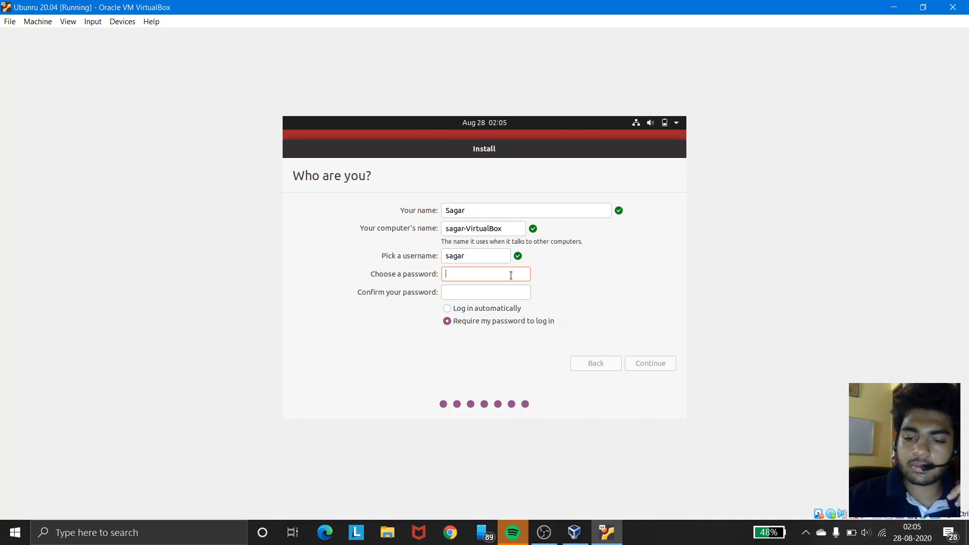
key(Num_Lock)
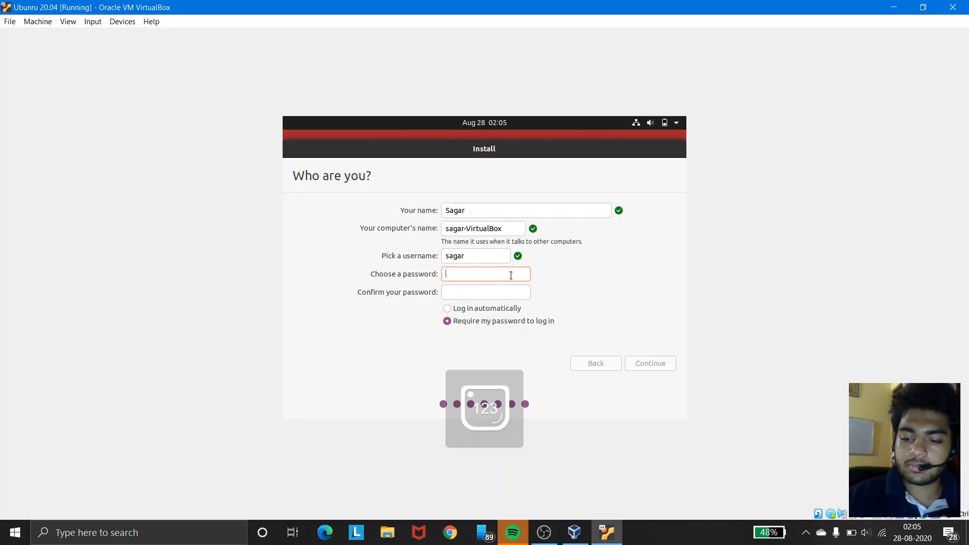
text(12345)
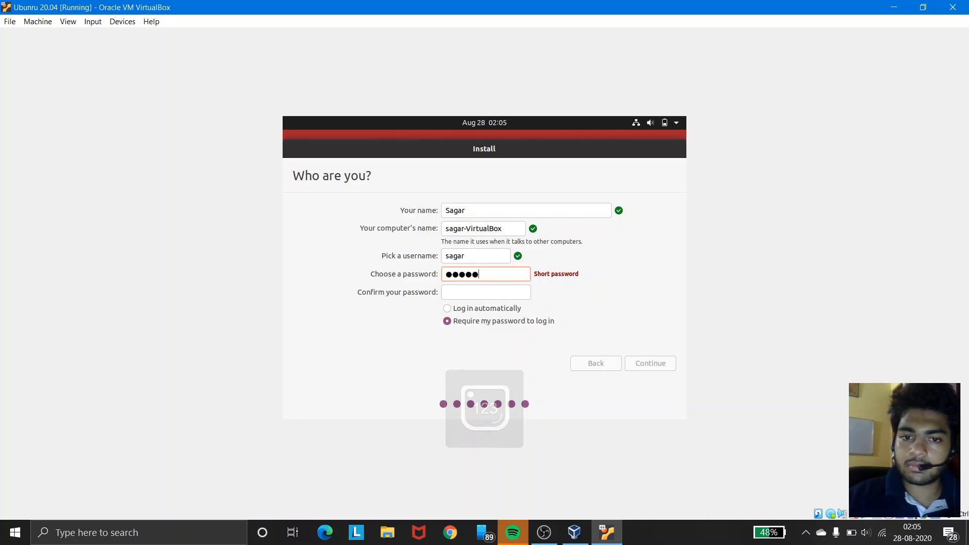
click(493, 292)
text(123)
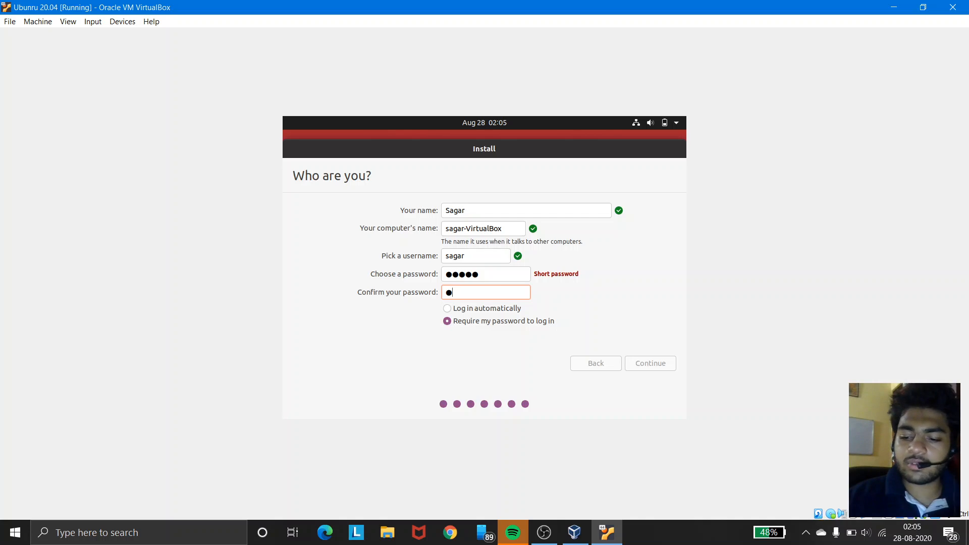
text(45)
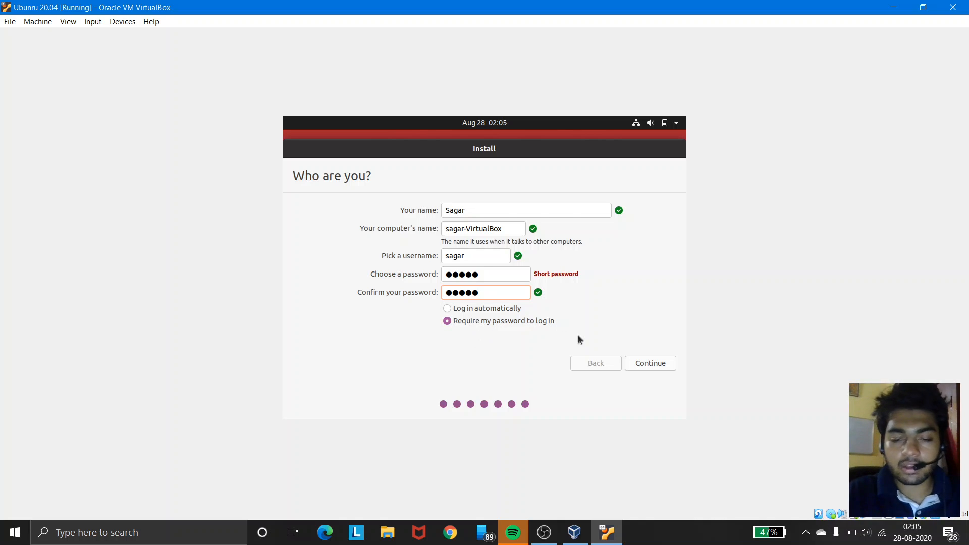
click(644, 362)
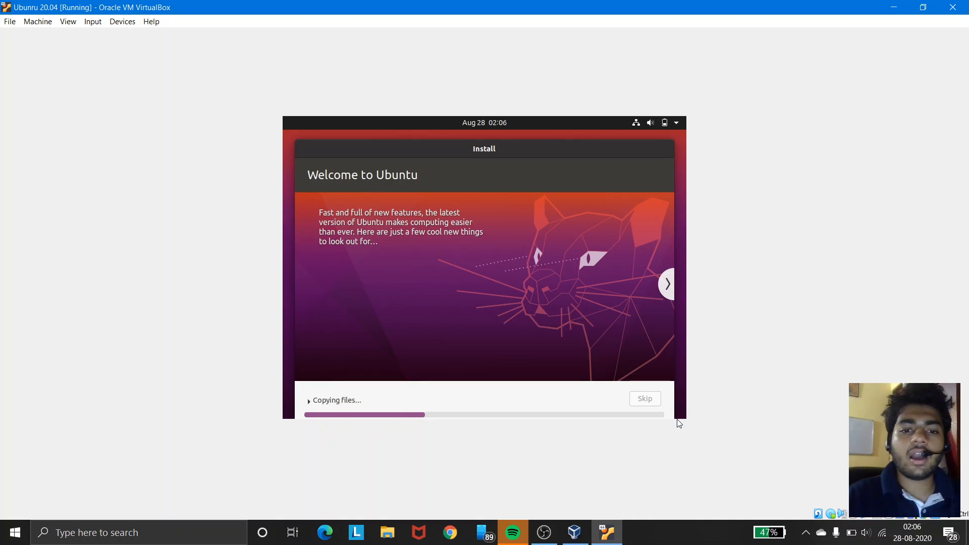
mouse_move(551, 527)
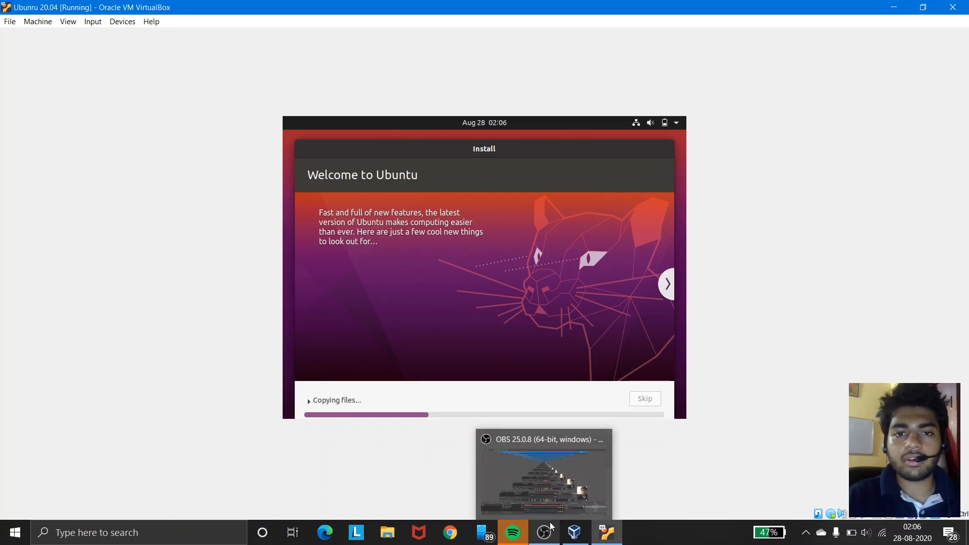
mouse_move(560, 508)
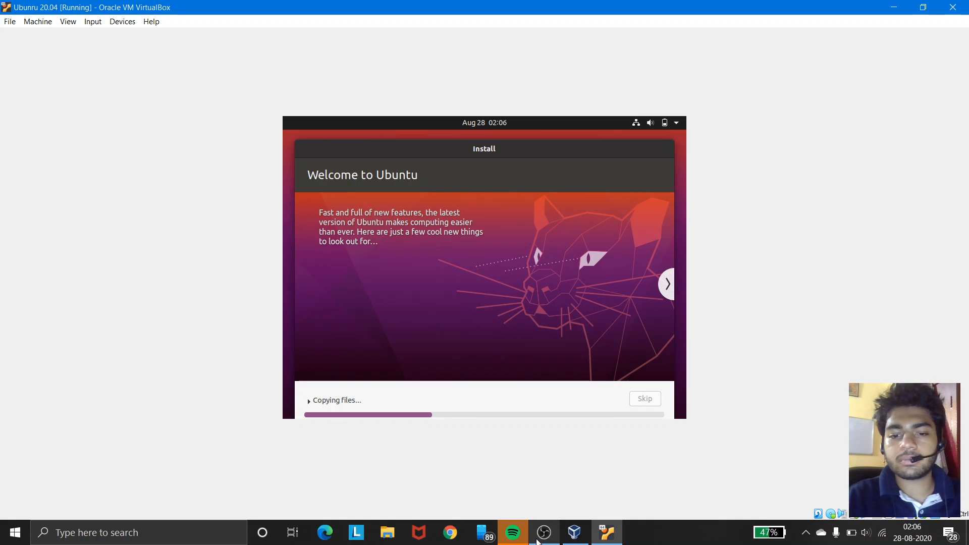
click(539, 539)
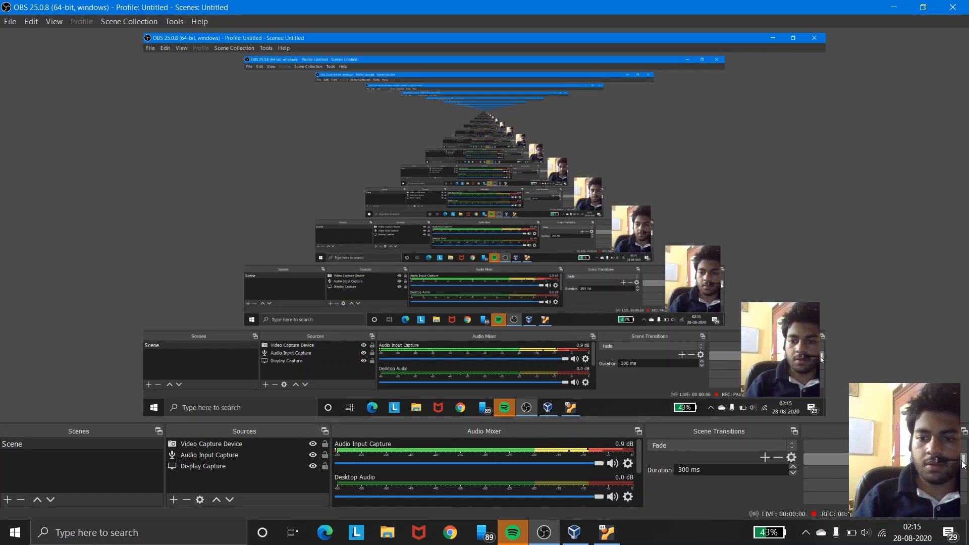
click(893, 6)
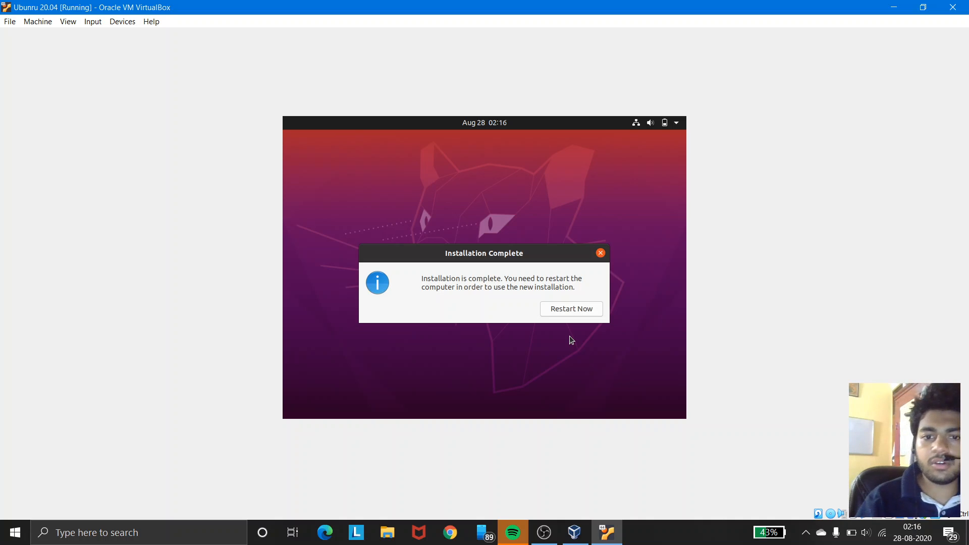
Step: Restart the virtual machine after installation completes and confirm the installation medium is removed to boot
click(568, 309)
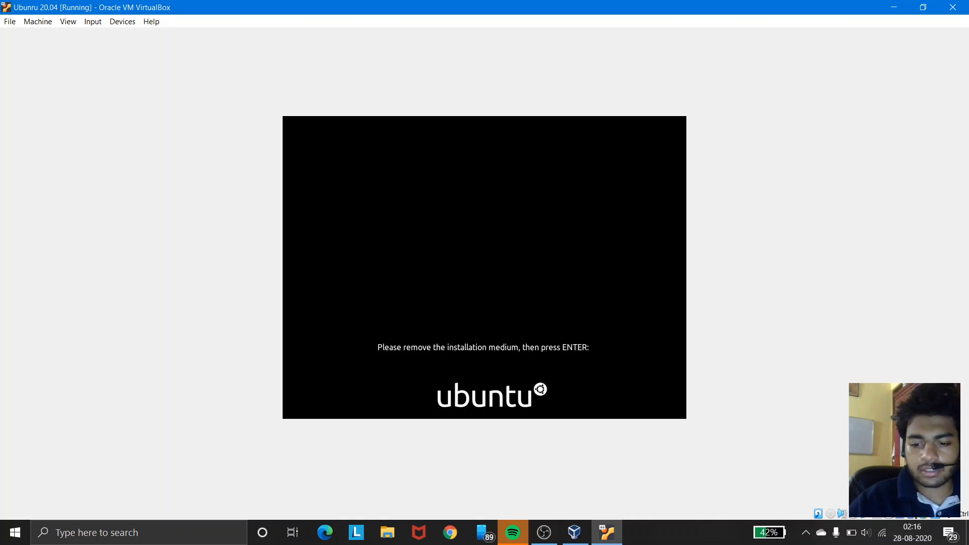
key(Return)
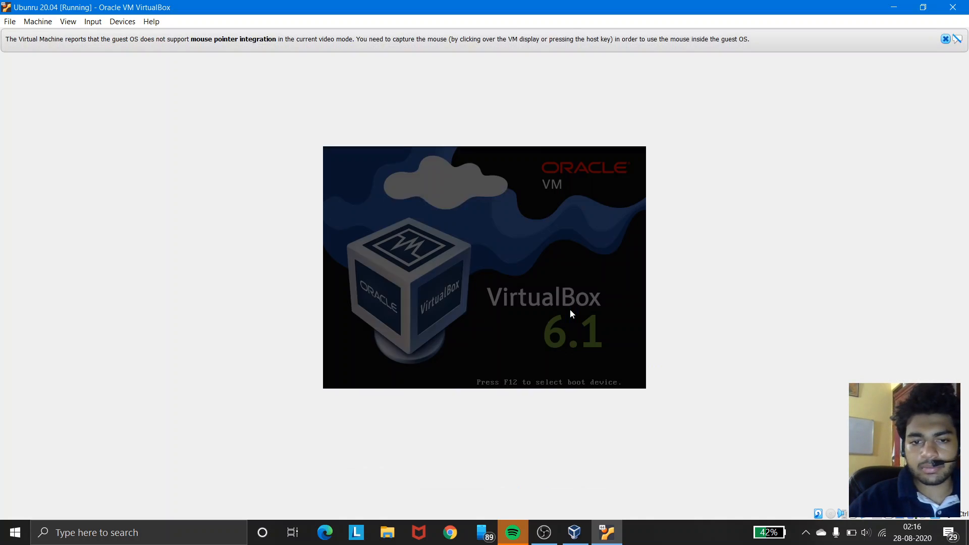
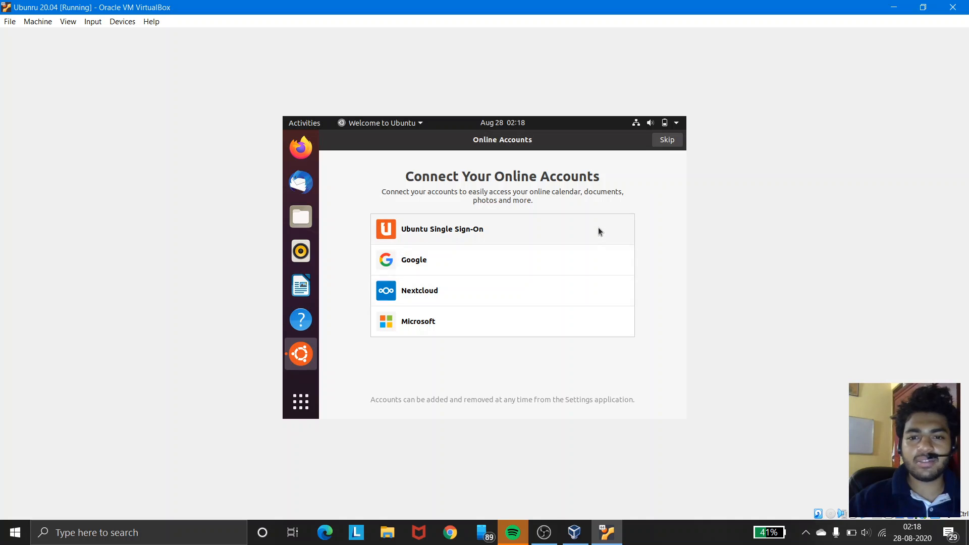
Step: Finish the Welcome to Ubuntu setup, skipping online accounts and Livepatch and keeping system info reporting to Canonical
click(672, 144)
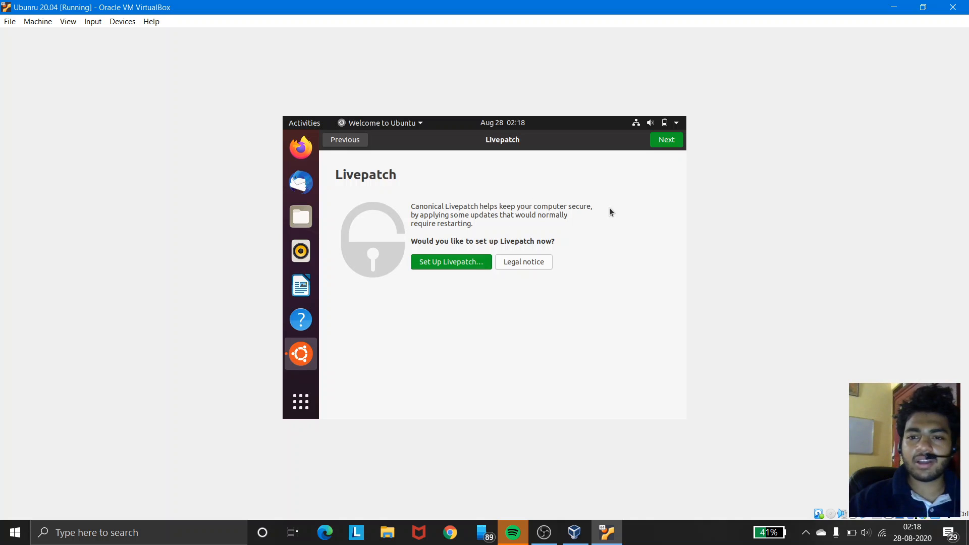
click(664, 145)
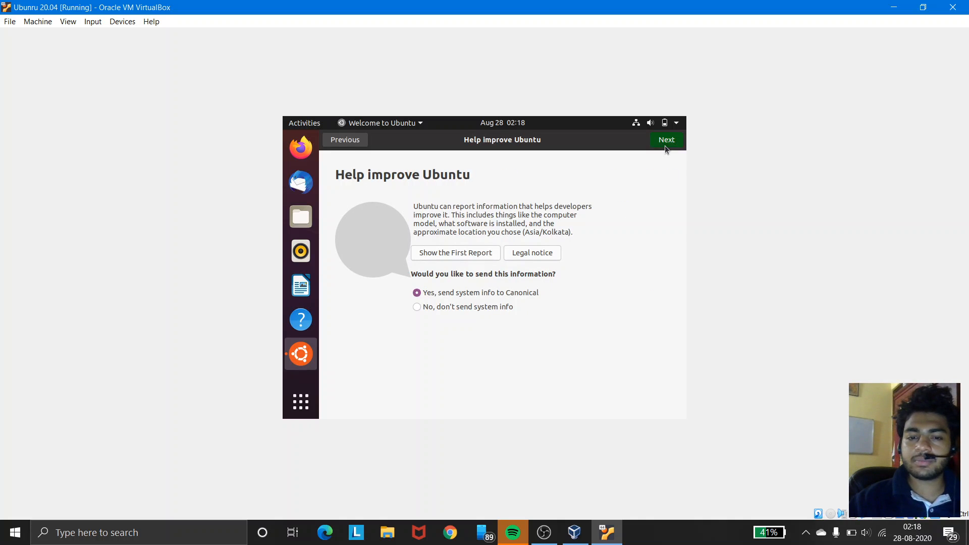
click(665, 145)
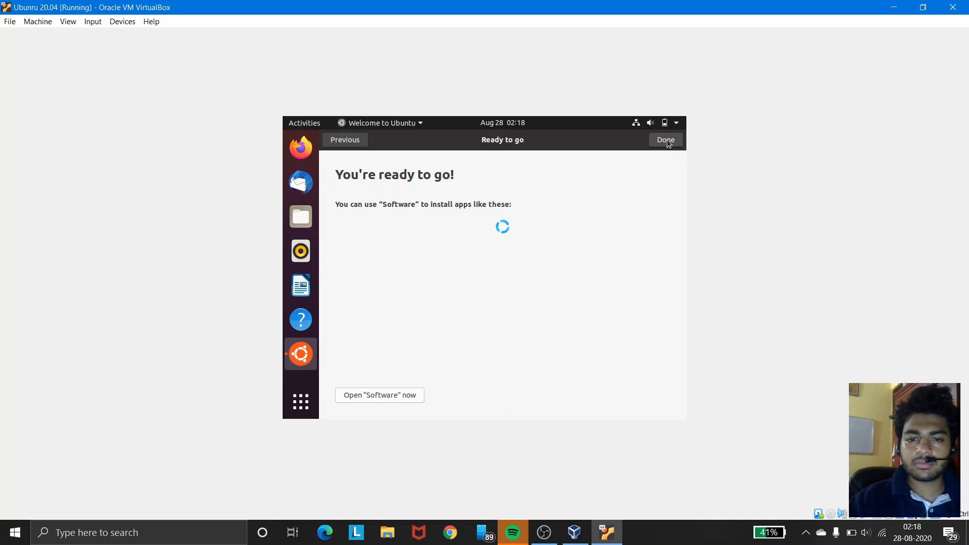
click(668, 139)
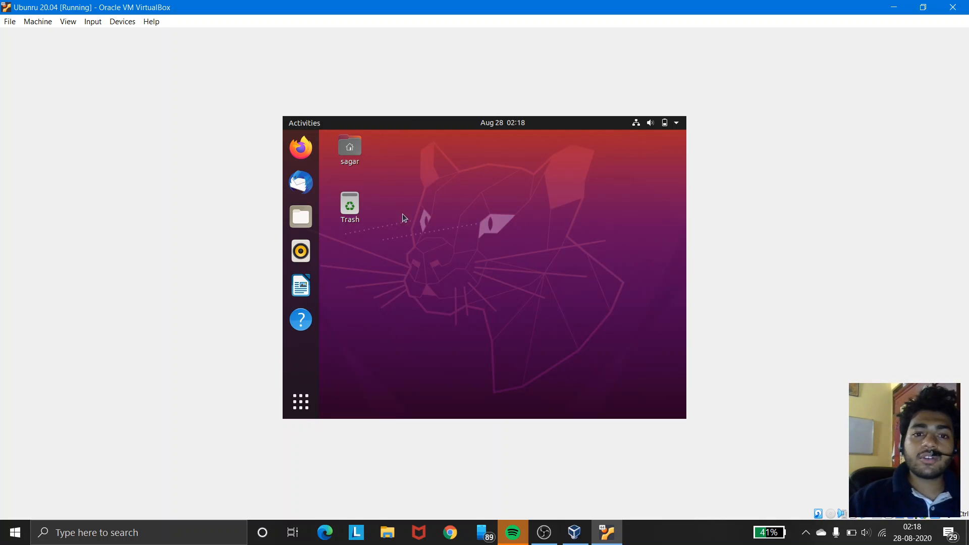
Step: Open Display Settings from the desktop and set the resolution to 1440 × 900 (16:10), keeping the changes
right_click(460, 212)
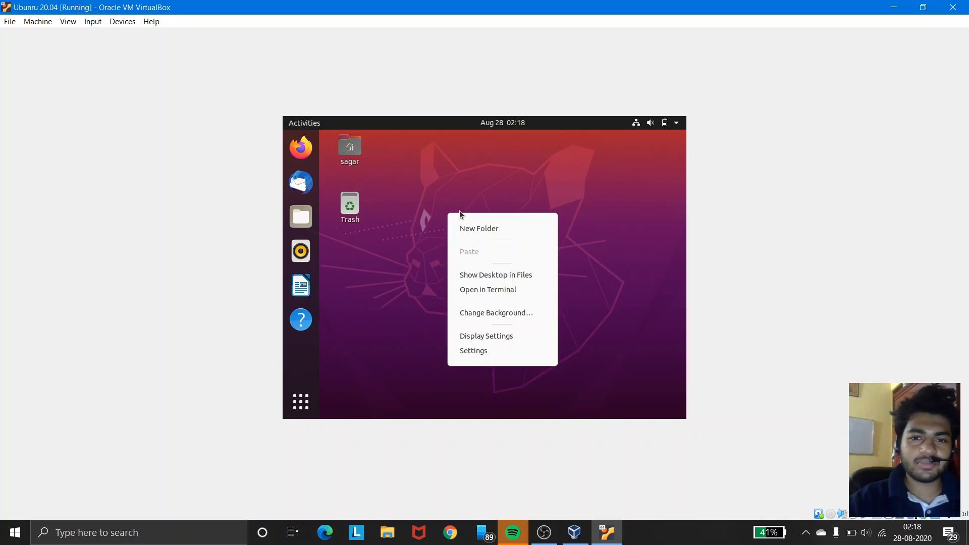
click(468, 337)
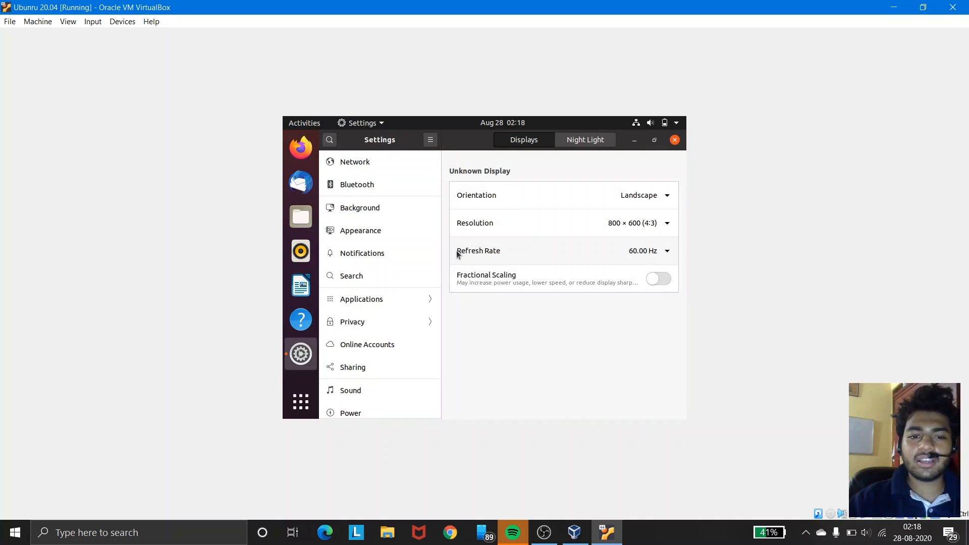
click(636, 225)
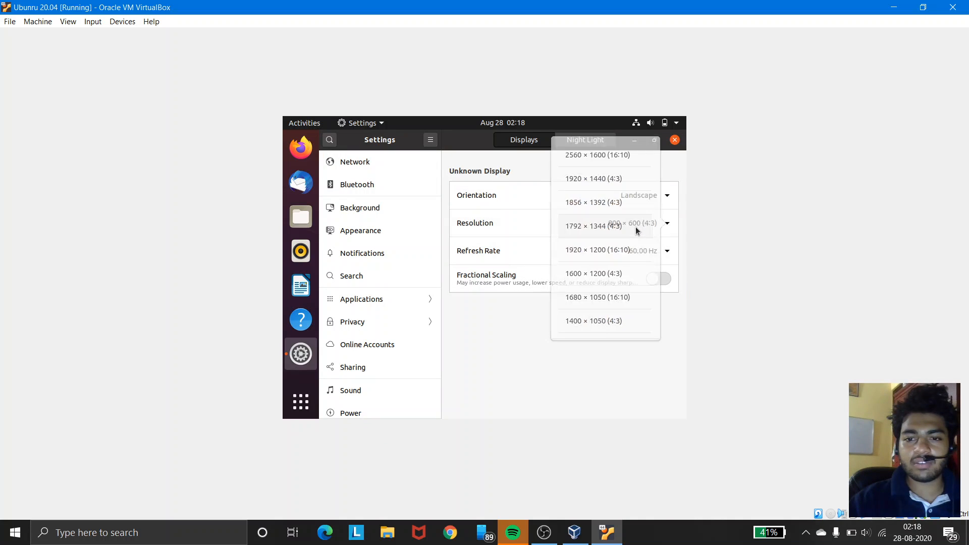
click(619, 300)
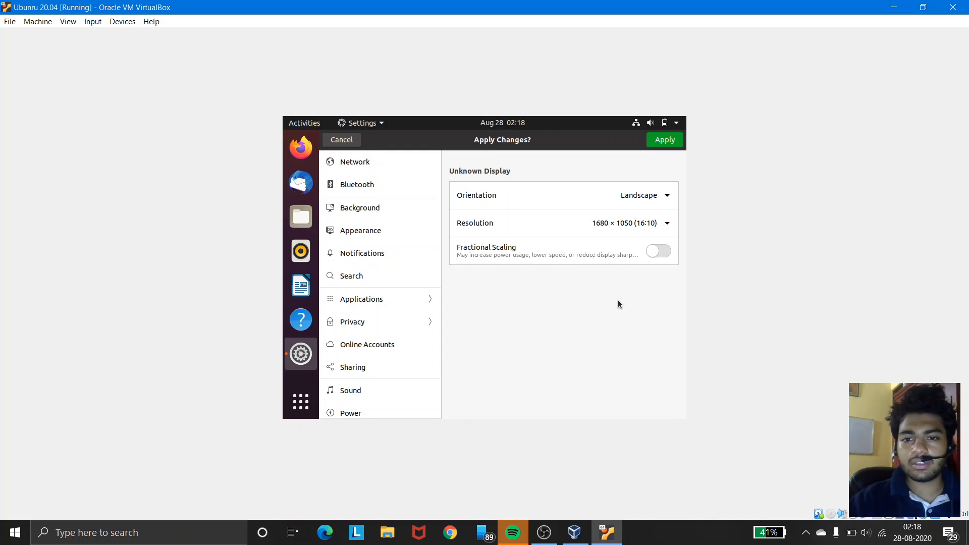
click(643, 228)
scroll(635, 320, down, 1)
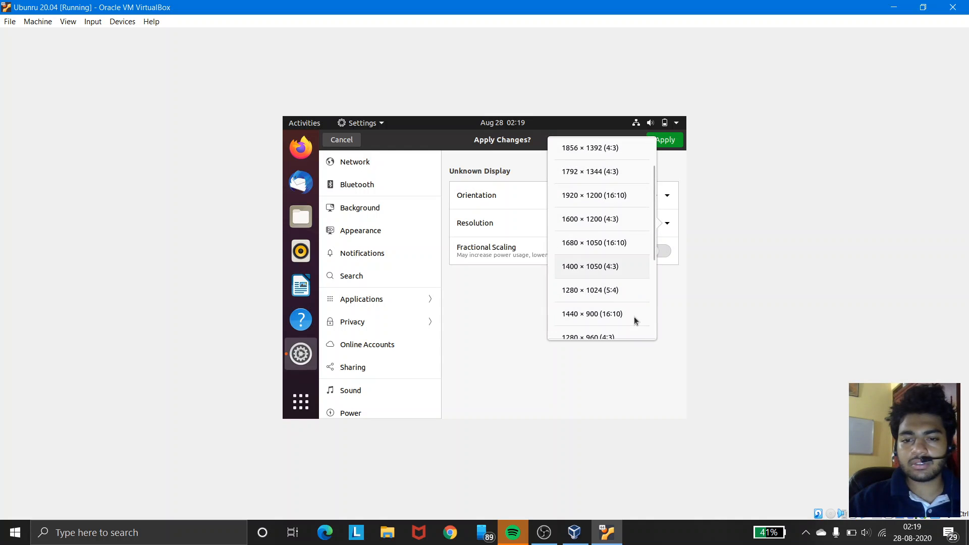
click(623, 313)
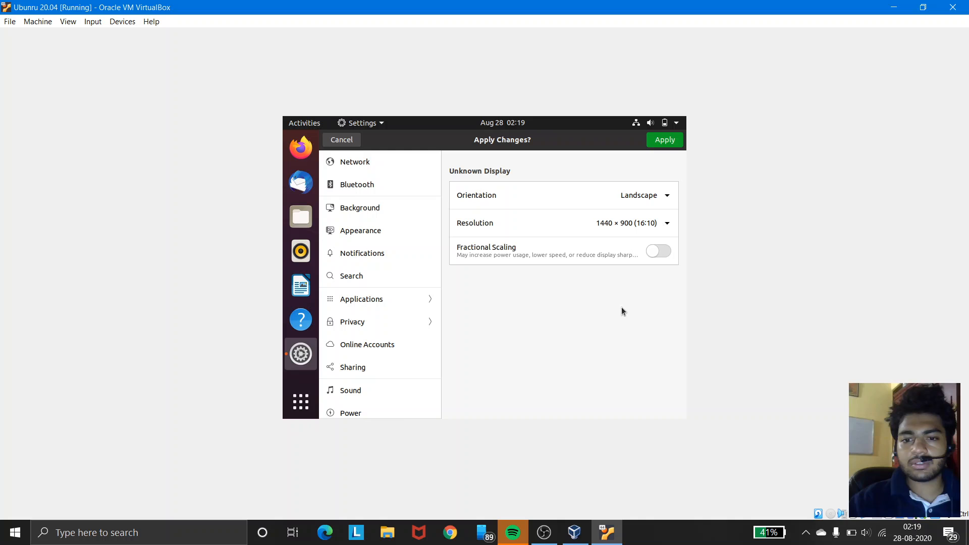
click(666, 140)
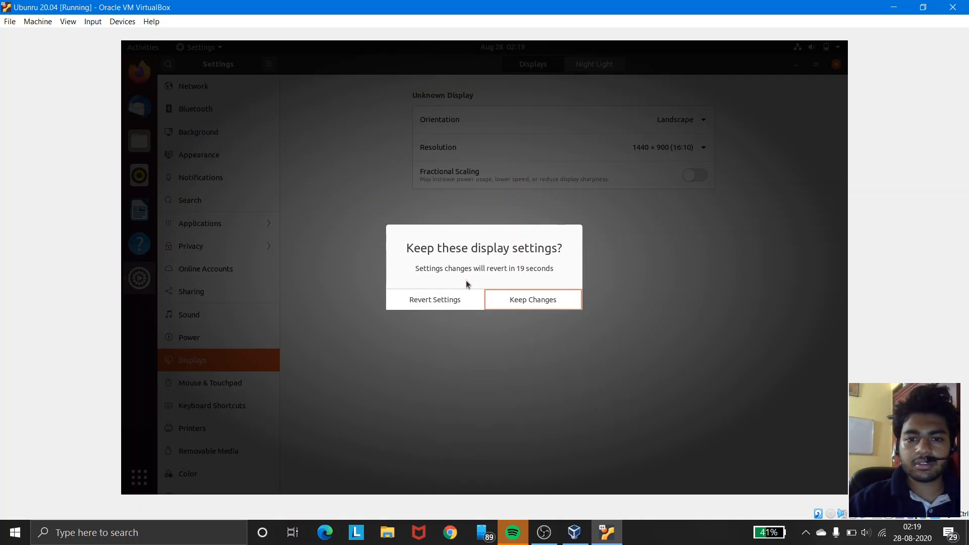
click(504, 297)
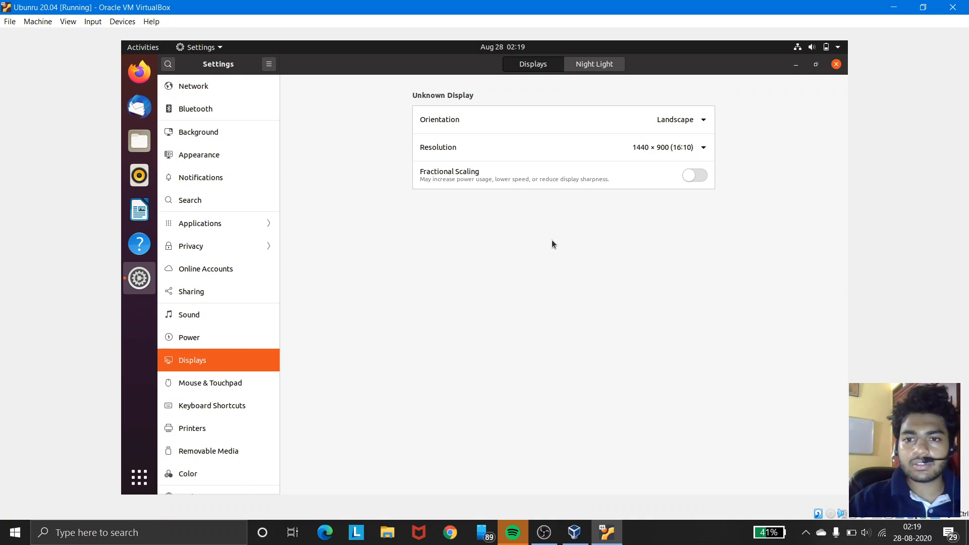
Step: Set the display resolution to 1680 × 1050 (16:10), apply it and keep the changes
click(681, 151)
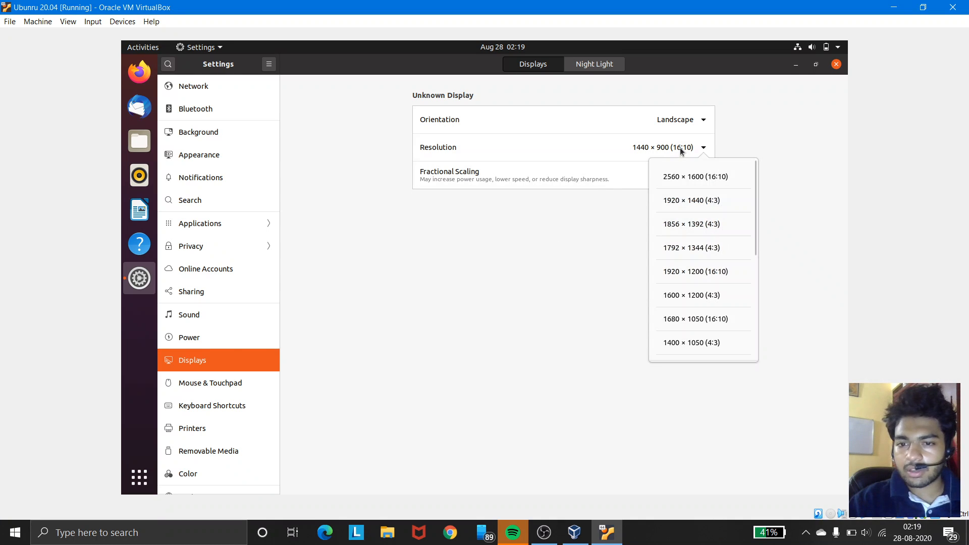
click(687, 320)
click(814, 68)
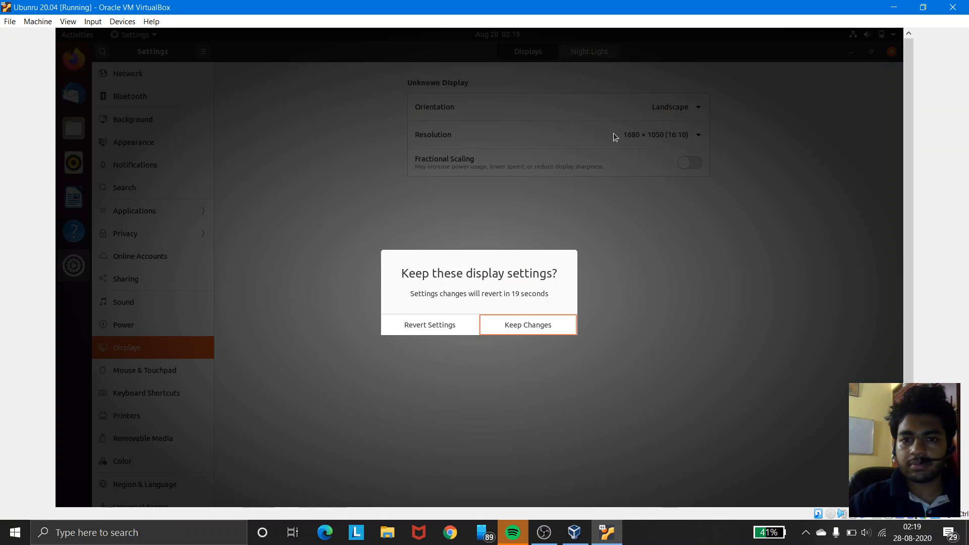
click(506, 324)
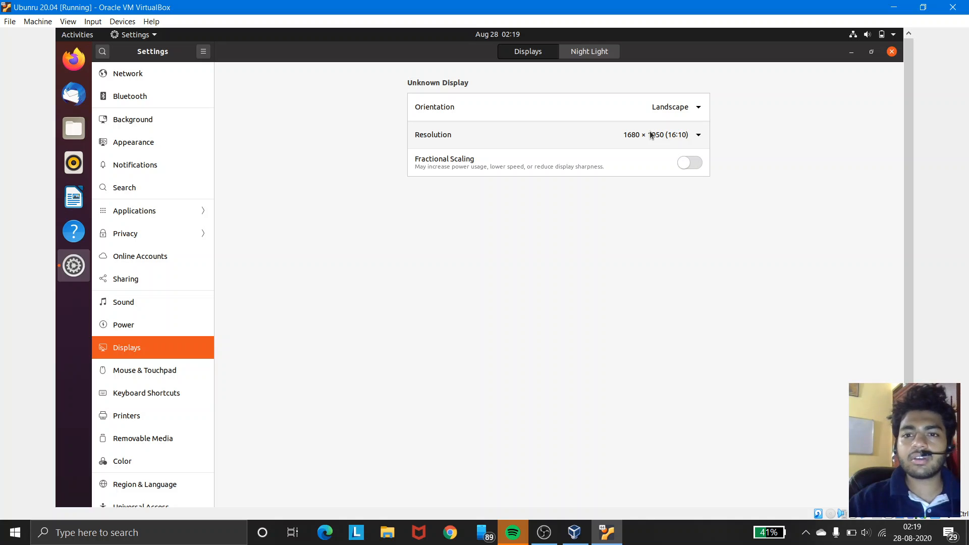
Step: Set the display resolution to 1360 × 768 (16:9), apply it and keep the changes
click(650, 135)
scroll(665, 299, down, 2)
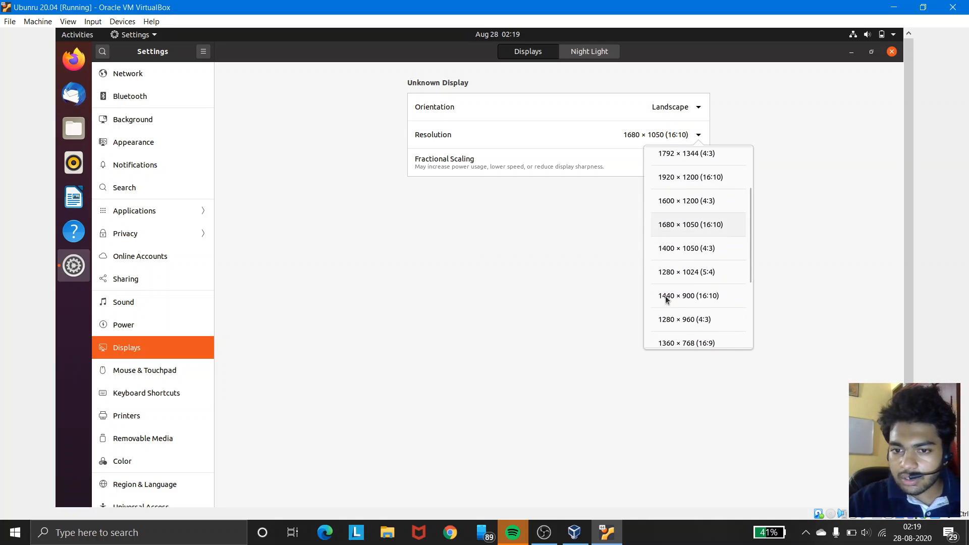
scroll(666, 299, down, 1)
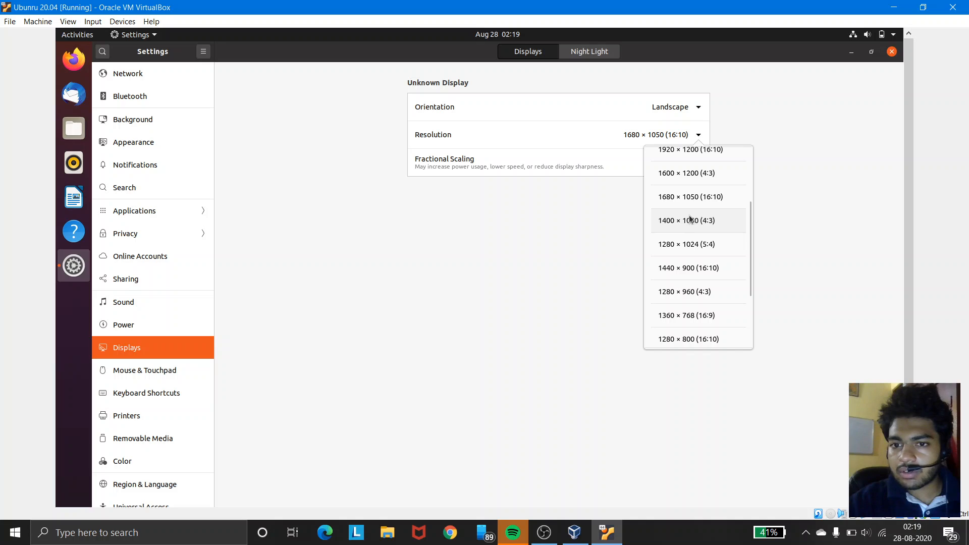
click(692, 316)
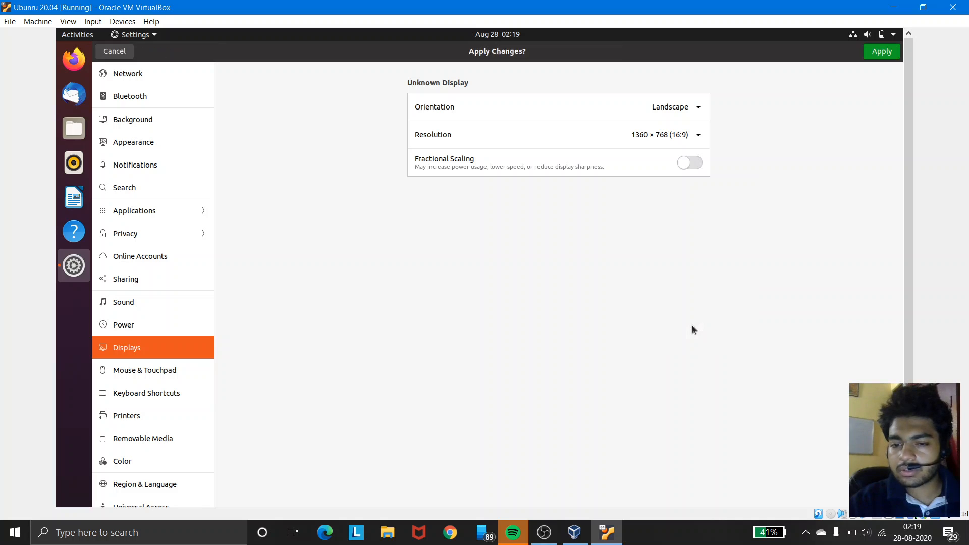
click(882, 52)
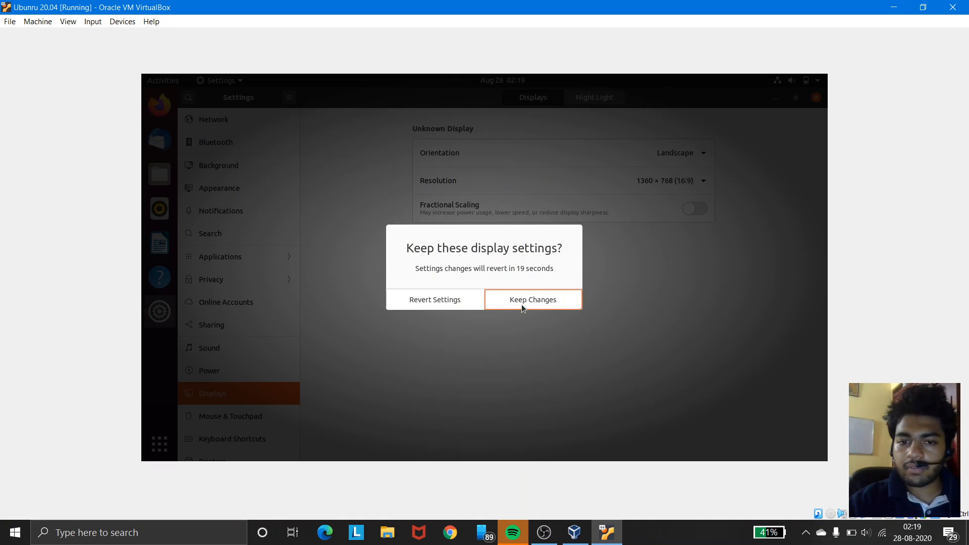
click(522, 305)
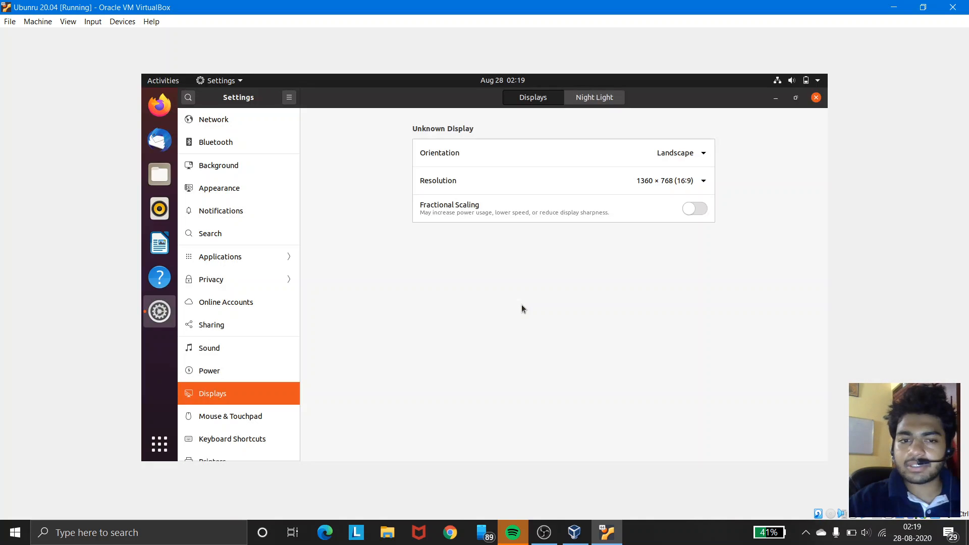
Step: Try twice to apply a 2560 × 1600 (16:10) display resolution, keeping the changes each time
click(644, 182)
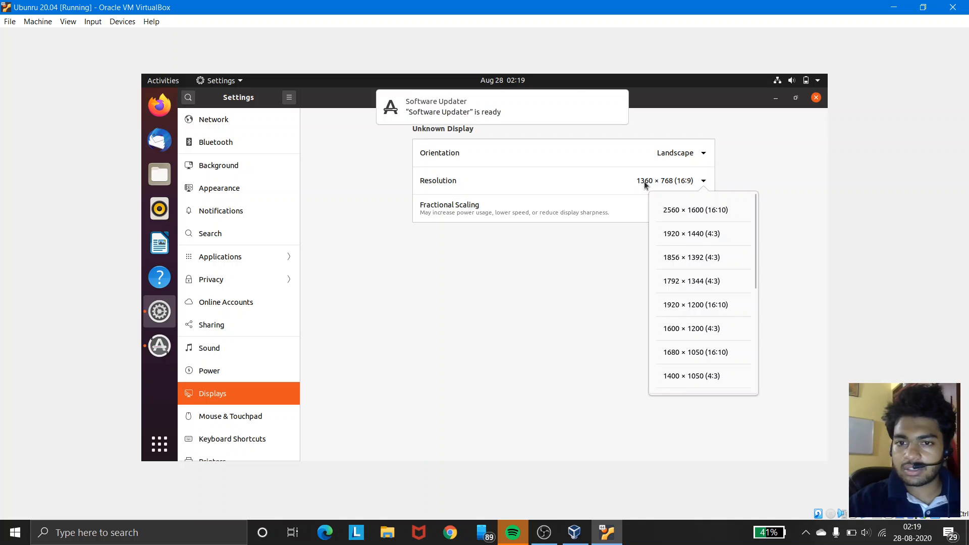
click(644, 181)
click(644, 182)
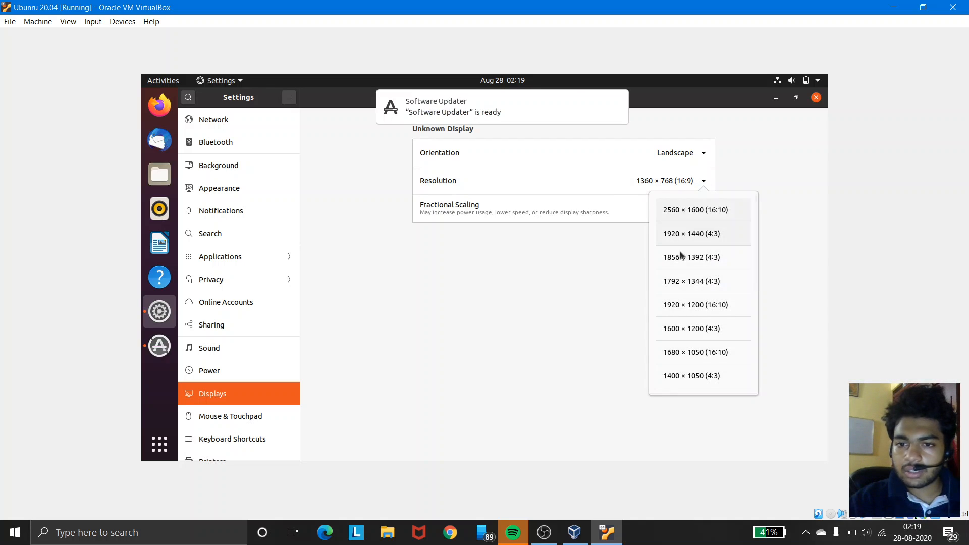
click(709, 211)
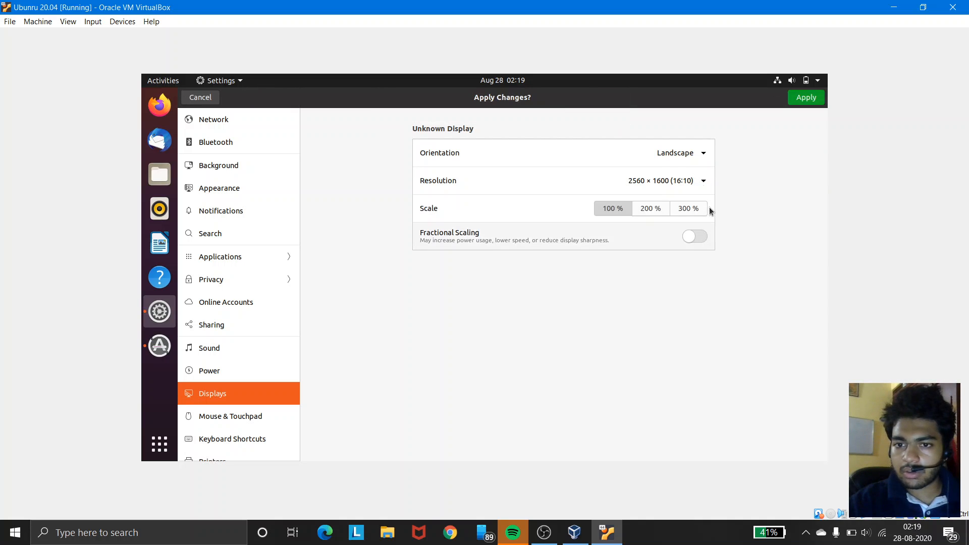
click(812, 104)
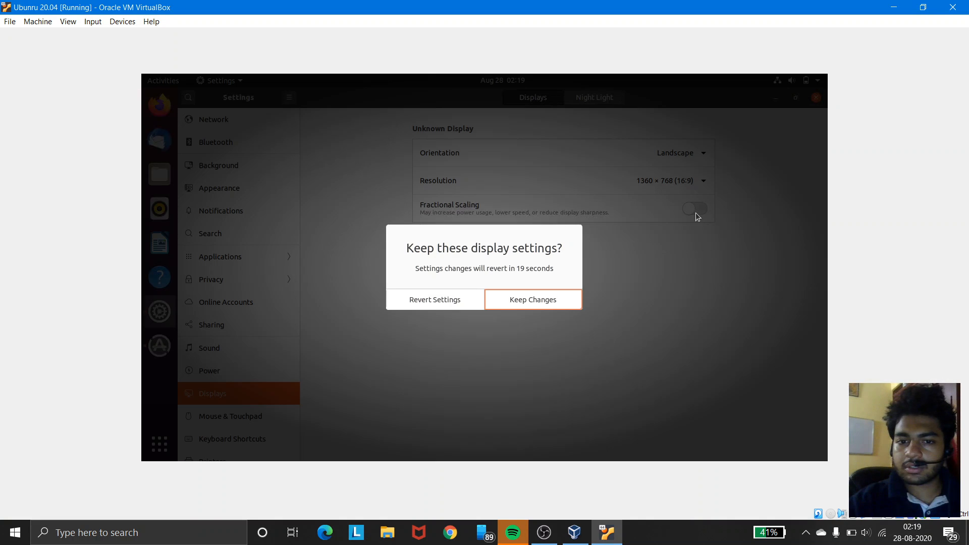
click(523, 299)
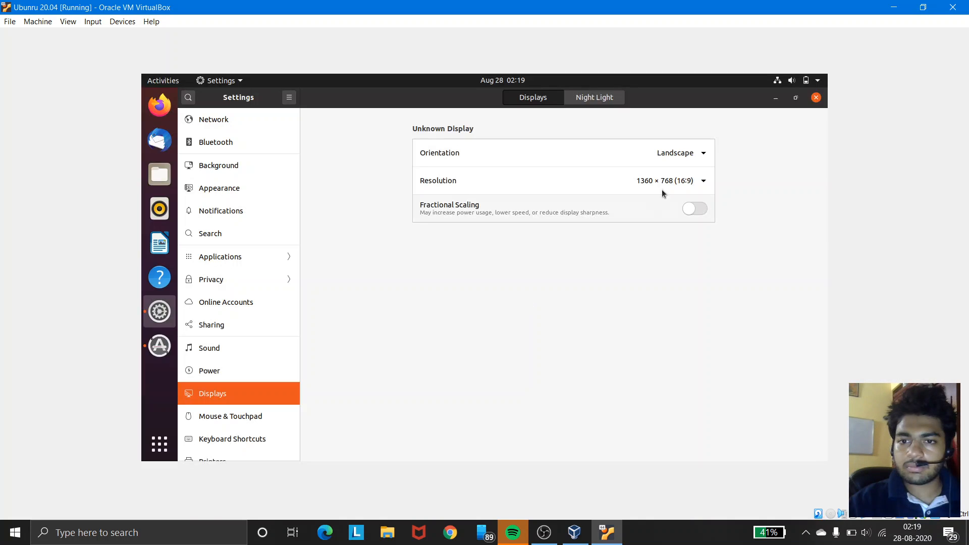
click(670, 185)
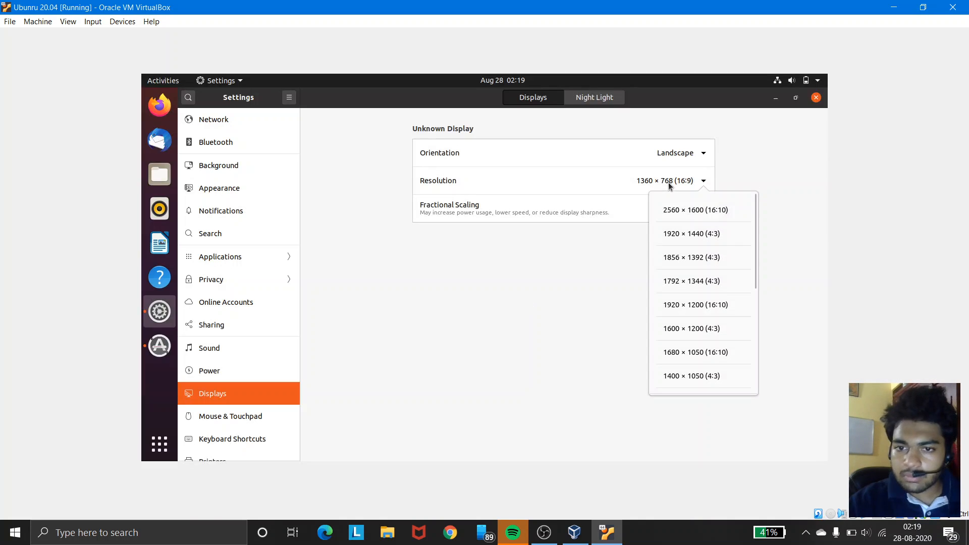
click(685, 209)
click(806, 98)
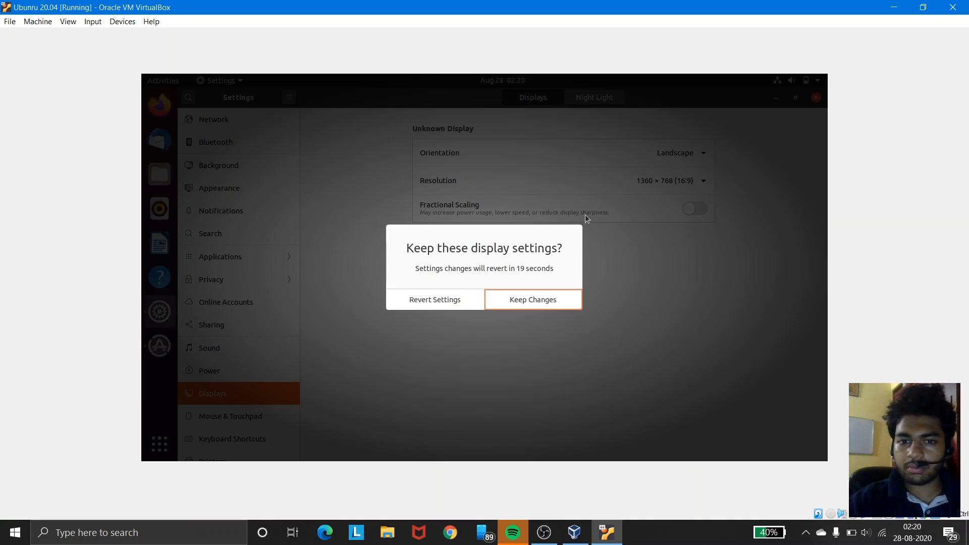
click(537, 298)
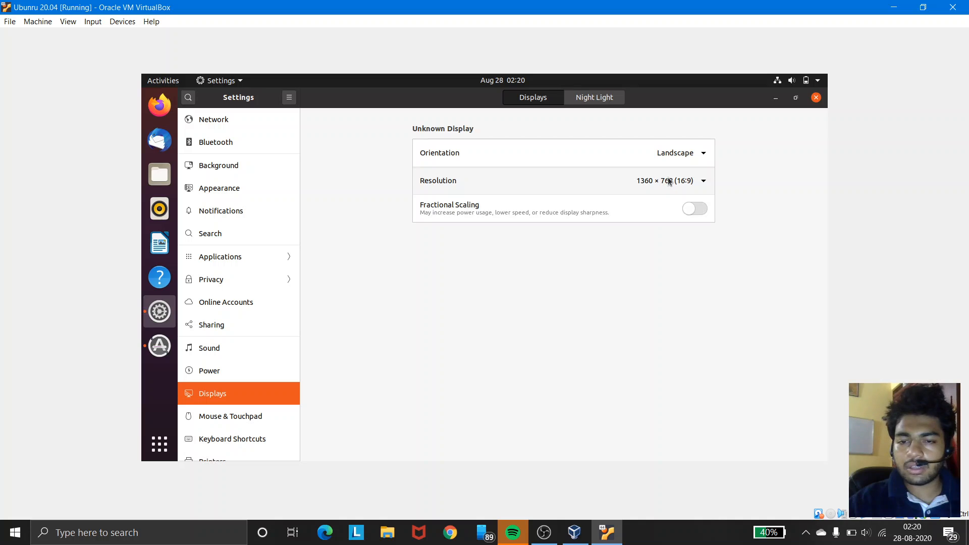
Step: Set the display resolution to 1920 × 1440 (4:3), apply it and keep the changes
click(664, 182)
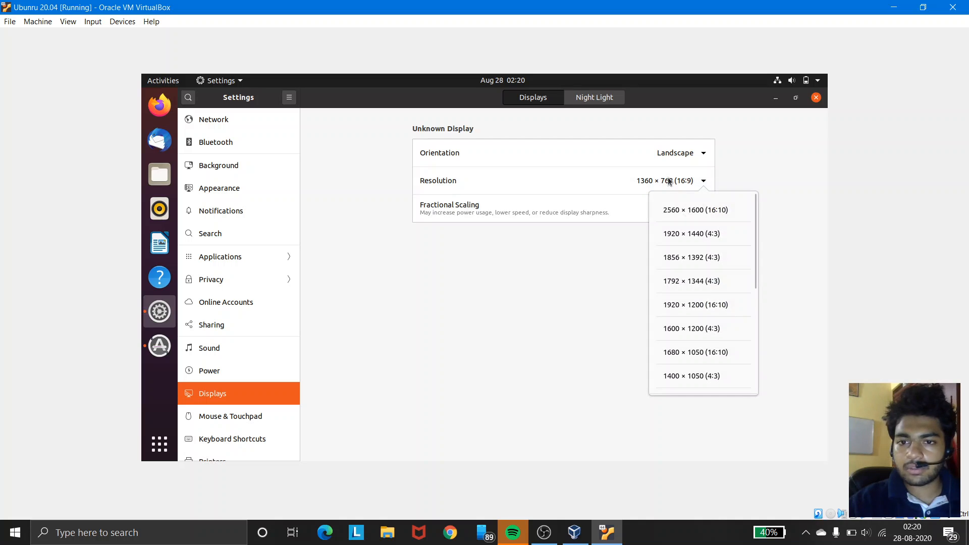
click(685, 232)
click(791, 98)
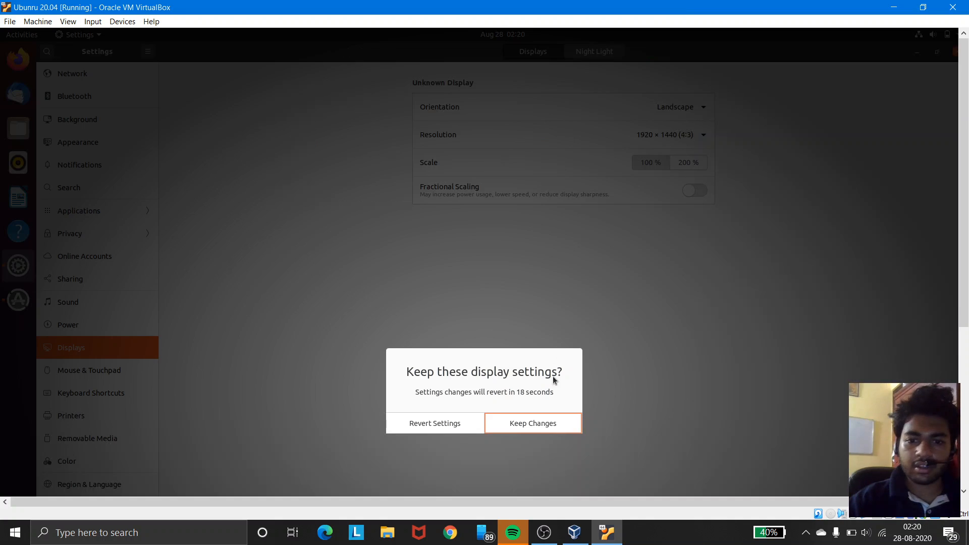
click(556, 419)
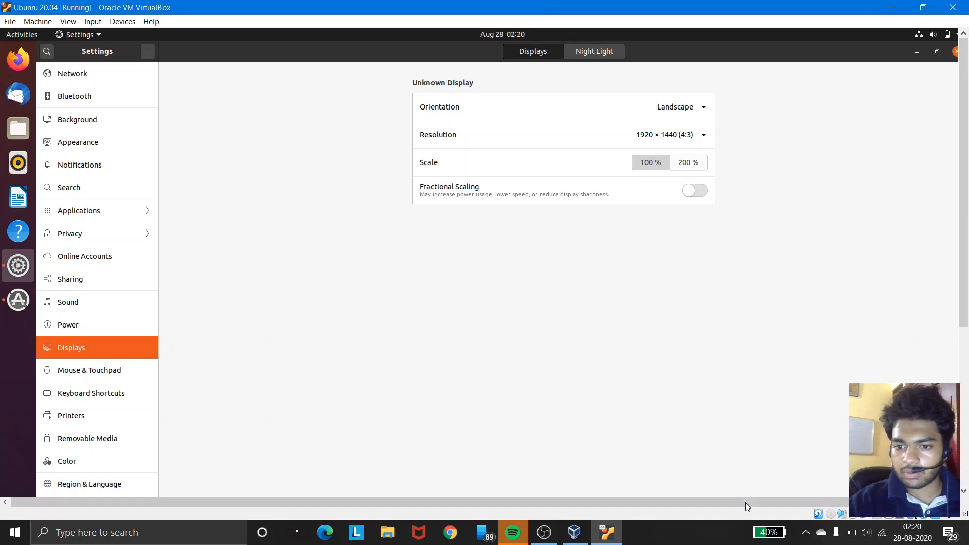
right_click(816, 504)
click(803, 501)
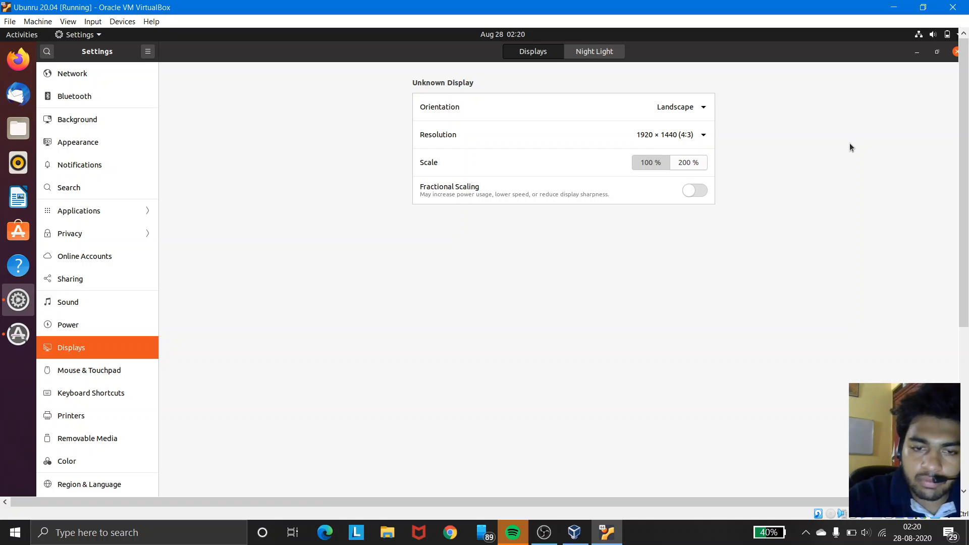
key(XF86MonBrightnessDown)
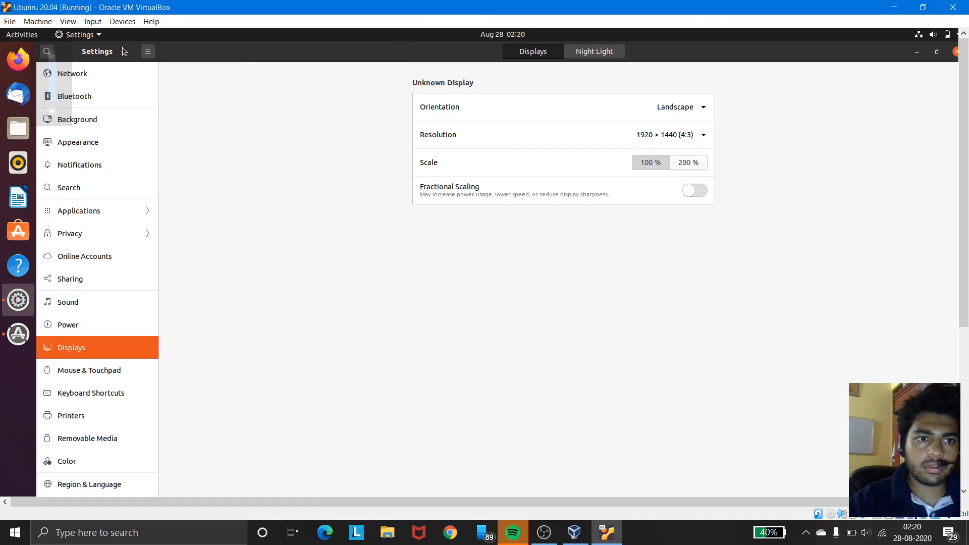
Step: Switch the virtual machine window to full-screen mode
click(68, 23)
click(71, 36)
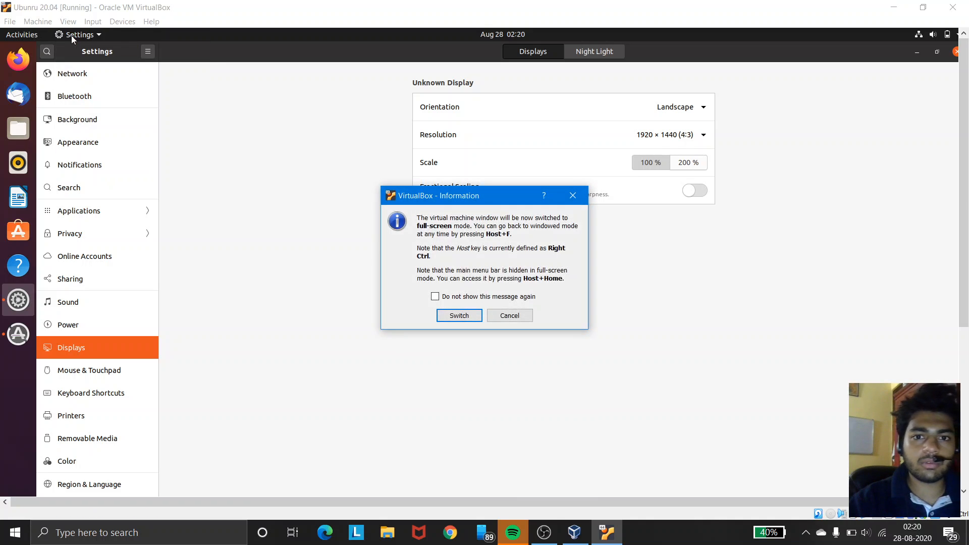
click(458, 315)
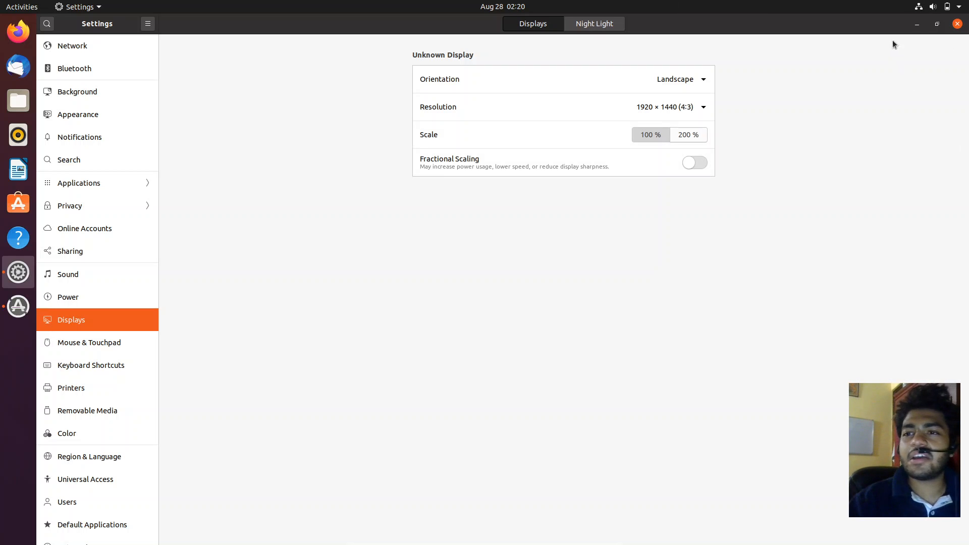
Step: Minimize the Settings window and accept installing the offered software updates now
click(913, 24)
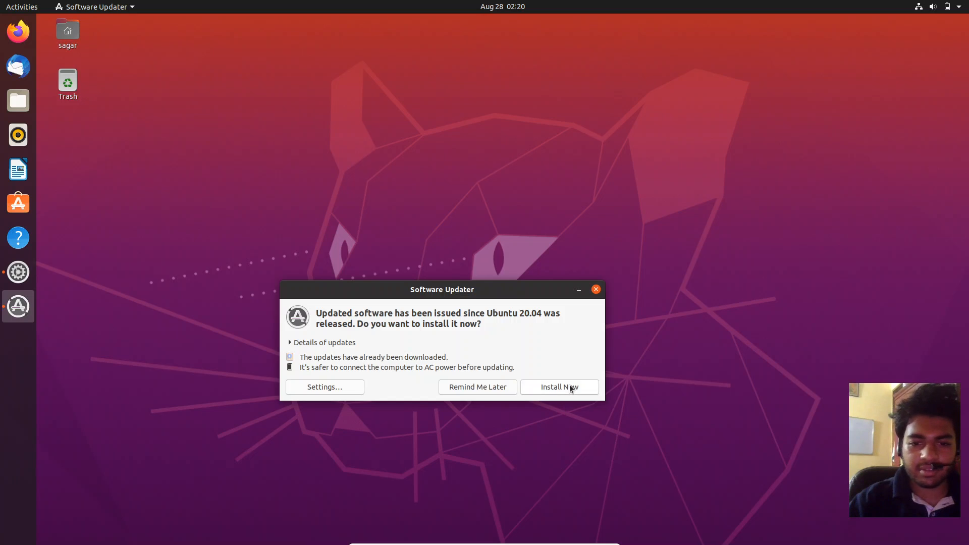
click(570, 389)
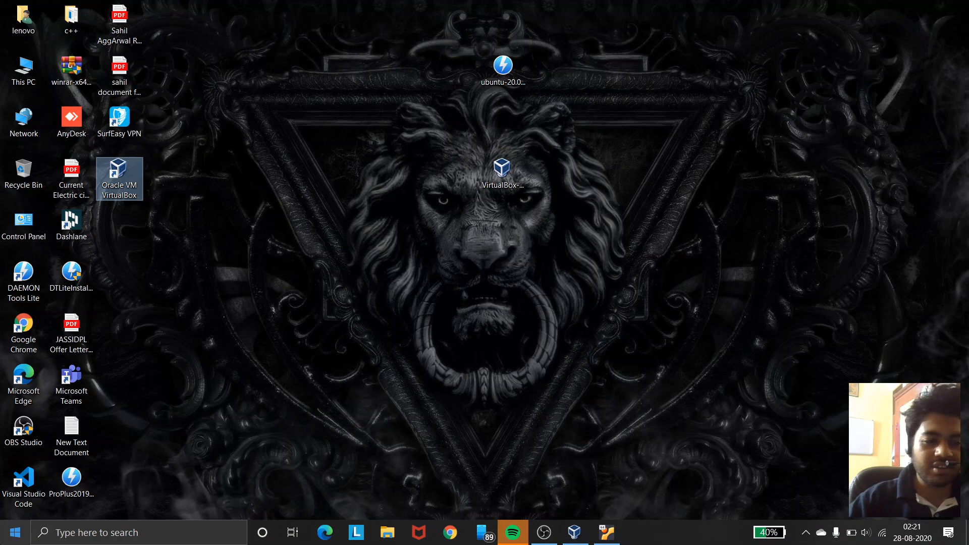
click(14, 534)
key(super)
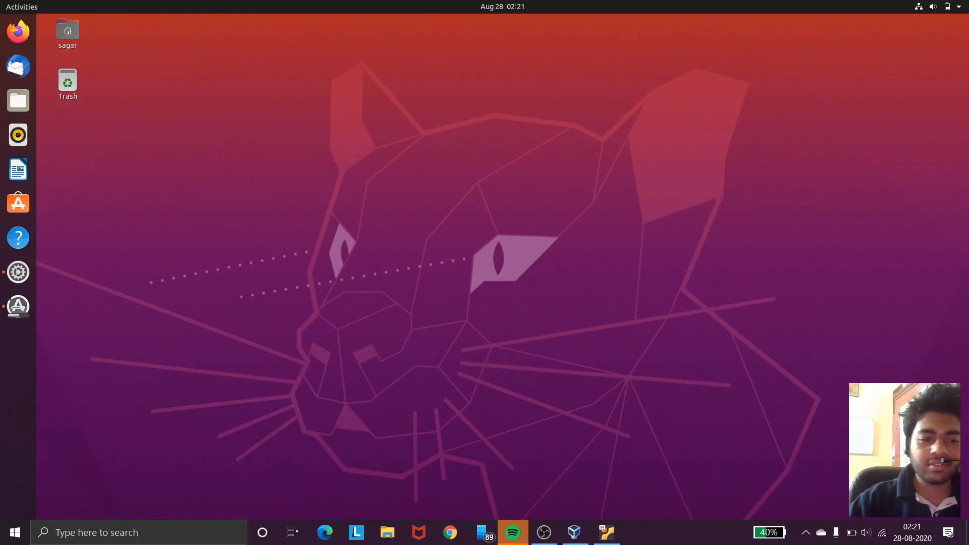
key(super)
click(15, 533)
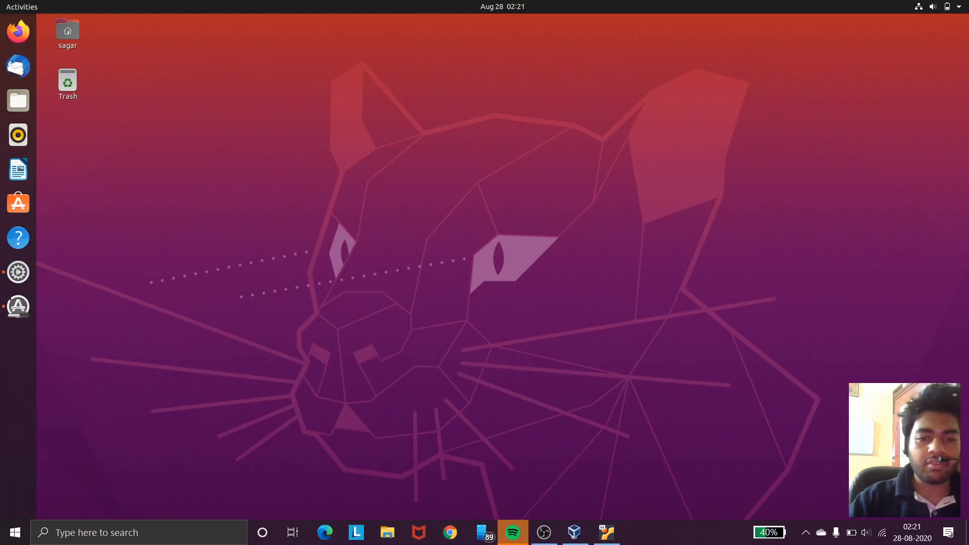
click(292, 532)
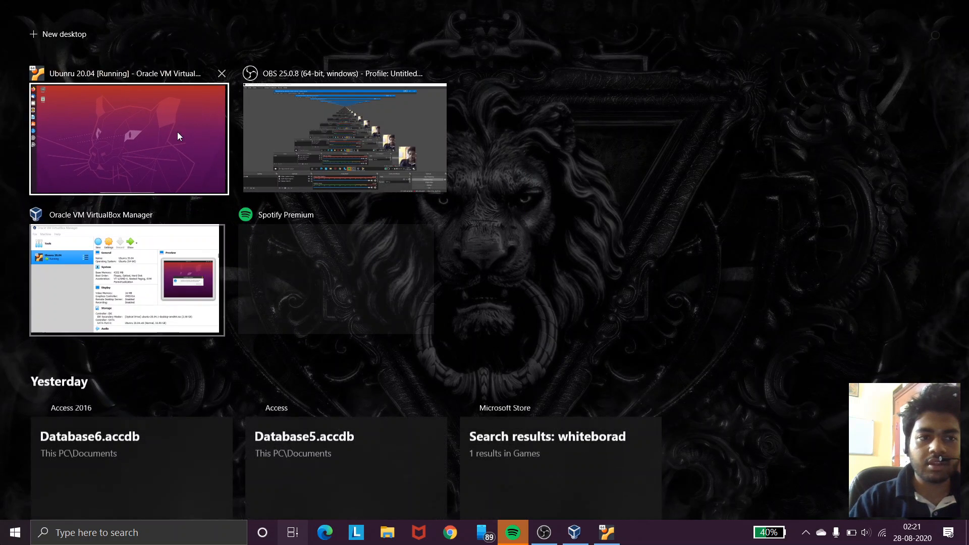
click(177, 132)
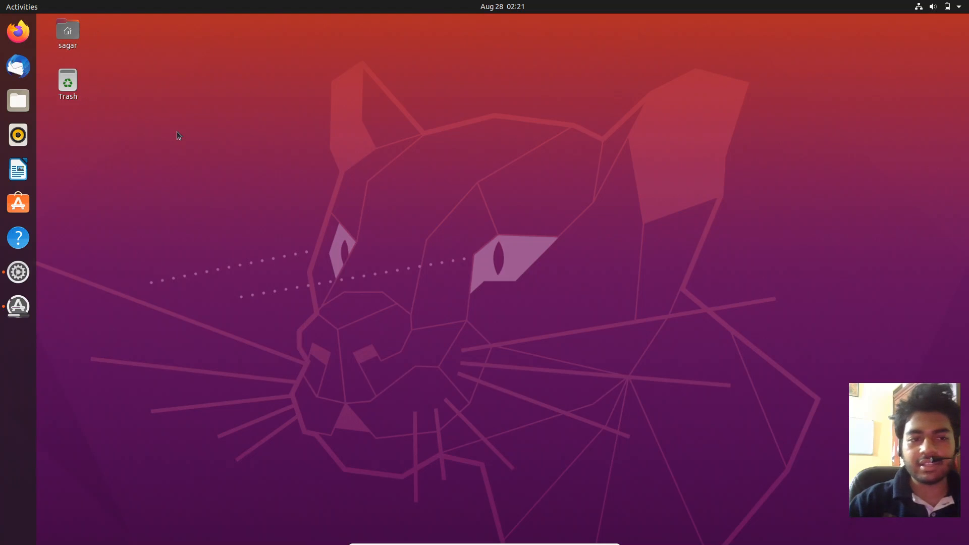
Step: Open a terminal from the desktop, type happy coding bye bye at the prompt, and close the terminal
right_click(177, 131)
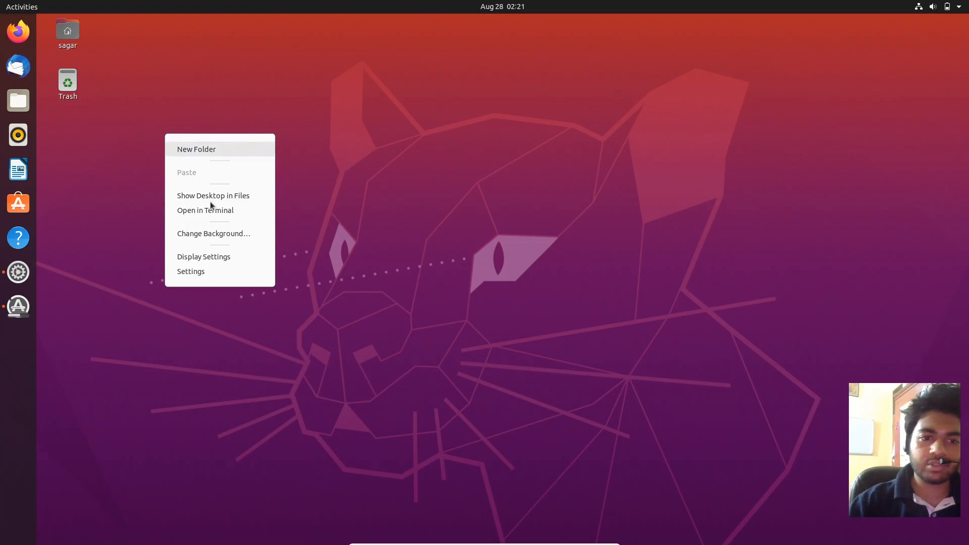
click(239, 211)
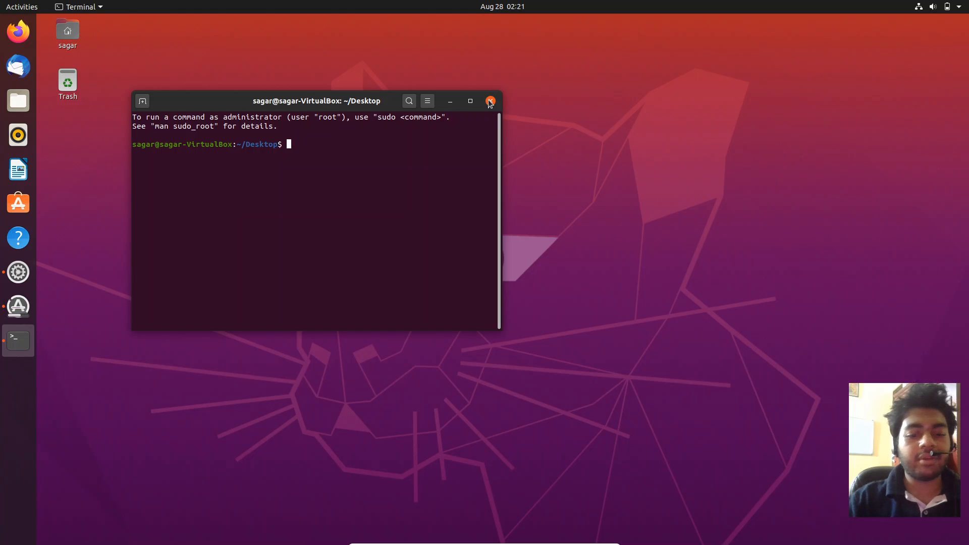
text(happ)
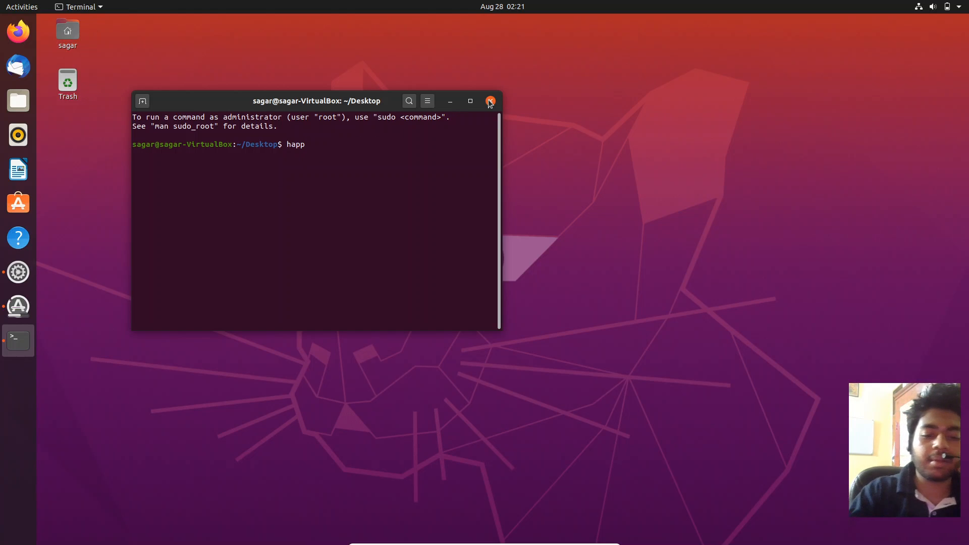
text(y co)
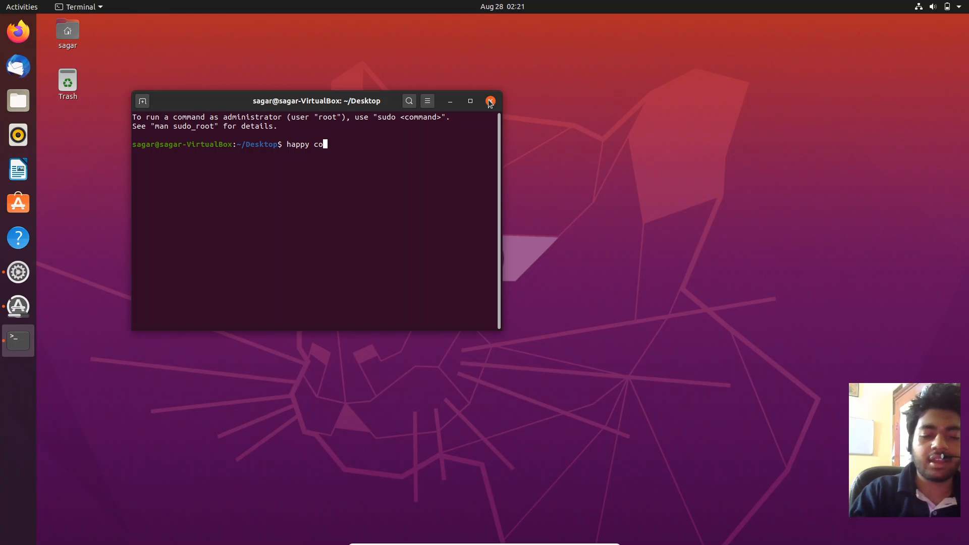
text(ding )
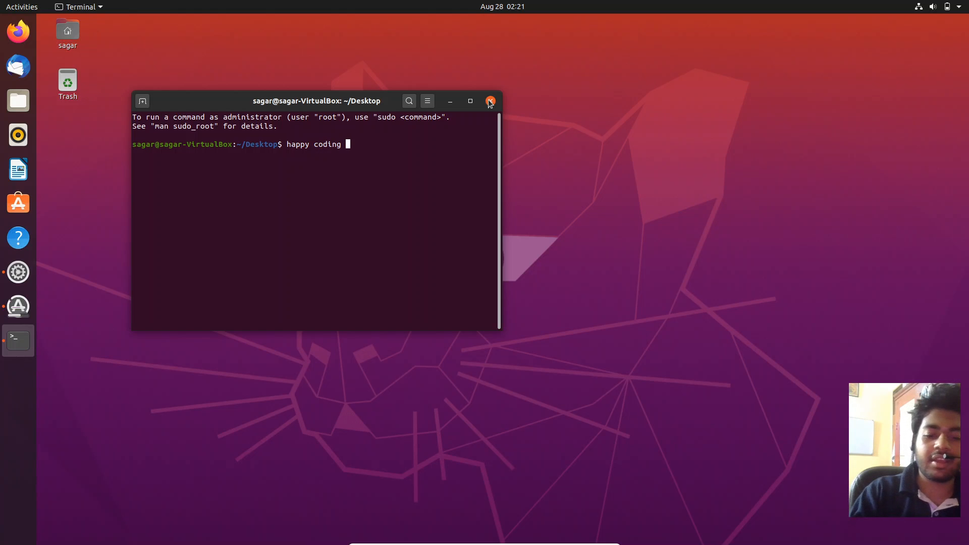
text(bye bye)
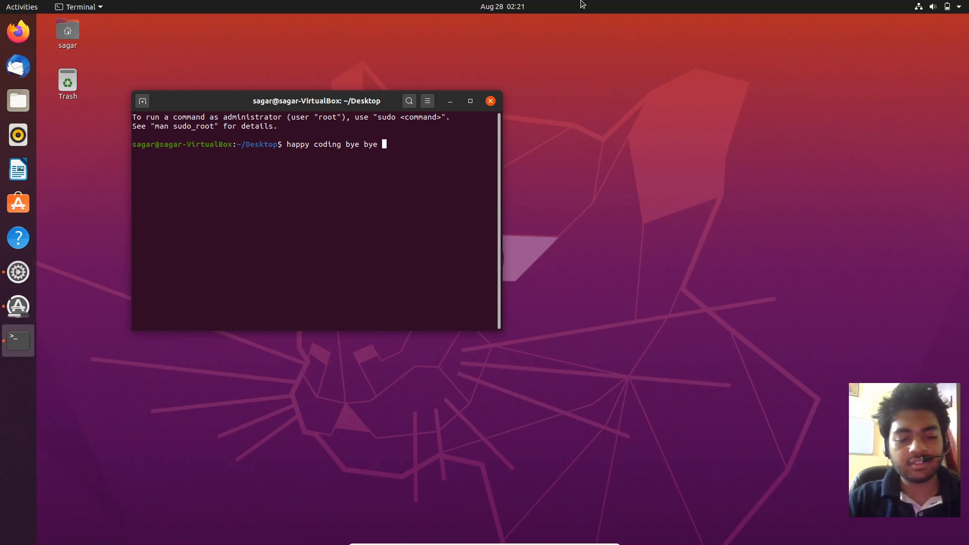
click(491, 101)
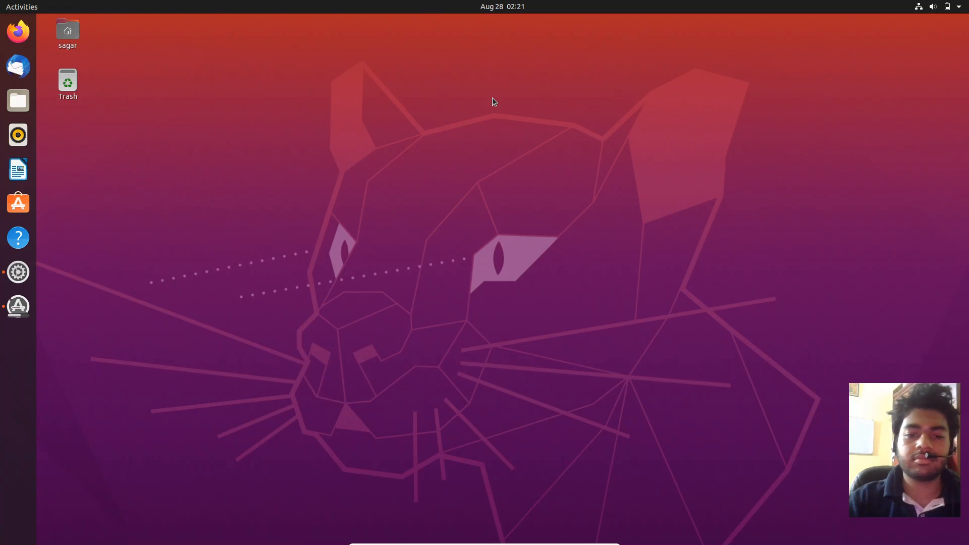
key(super+Tab)
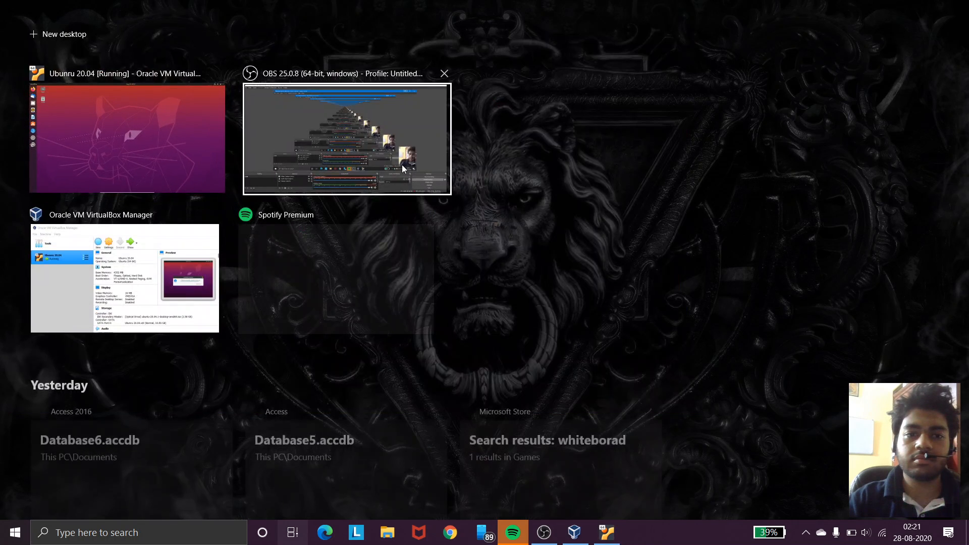
click(322, 135)
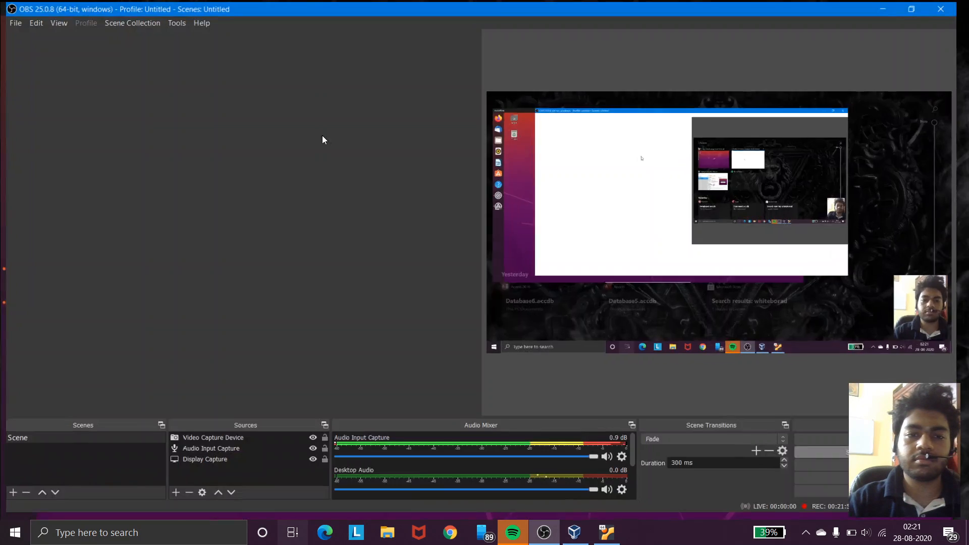